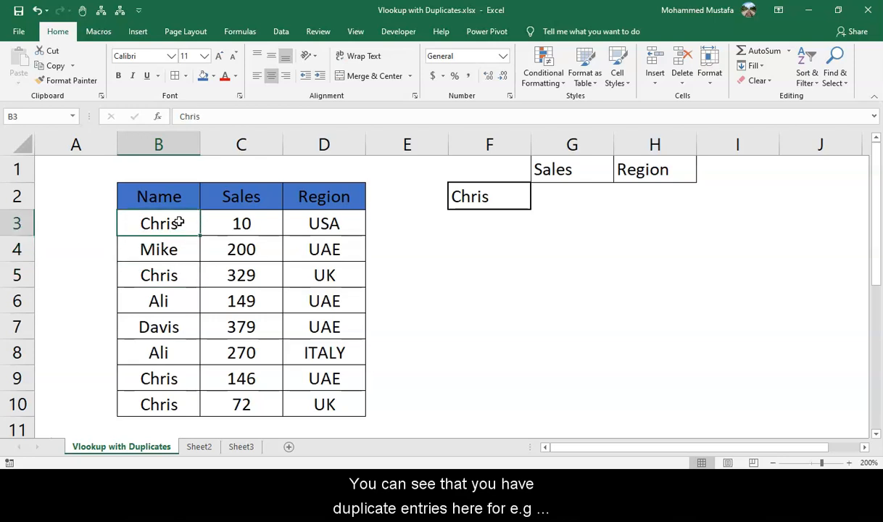
# Examine the table's Name, Sales and Region entries for repeated names.
pyautogui.press('Down')
pyautogui.press('Down')
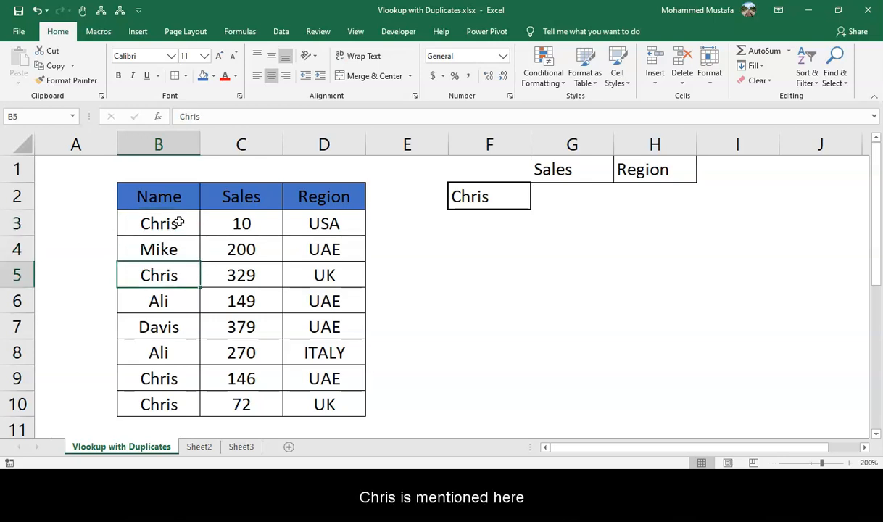
pyautogui.press('Down')
pyautogui.press('Down')
pyautogui.press('Down')
pyautogui.press('Down')
pyautogui.press('Down')
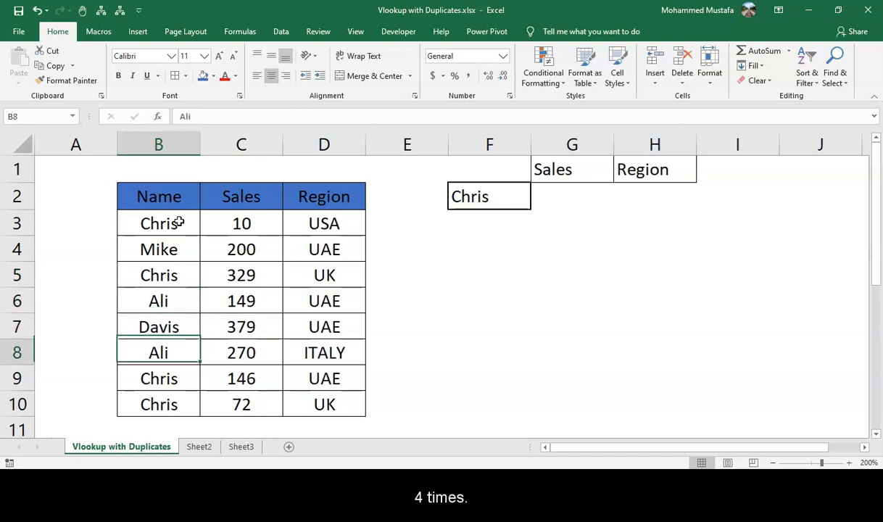
pyautogui.press('Up')
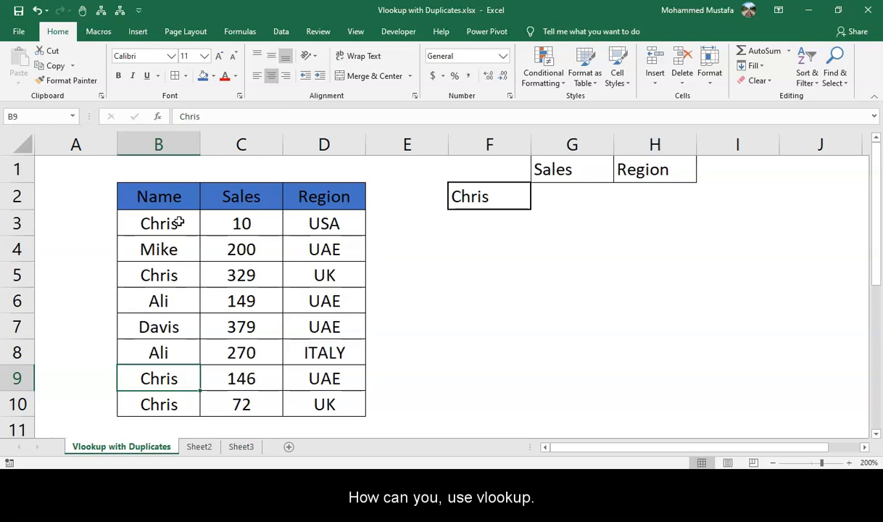
pyautogui.press('Right')
pyautogui.press('Up')
pyautogui.press('Up')
pyautogui.press('Up')
pyautogui.press('Up')
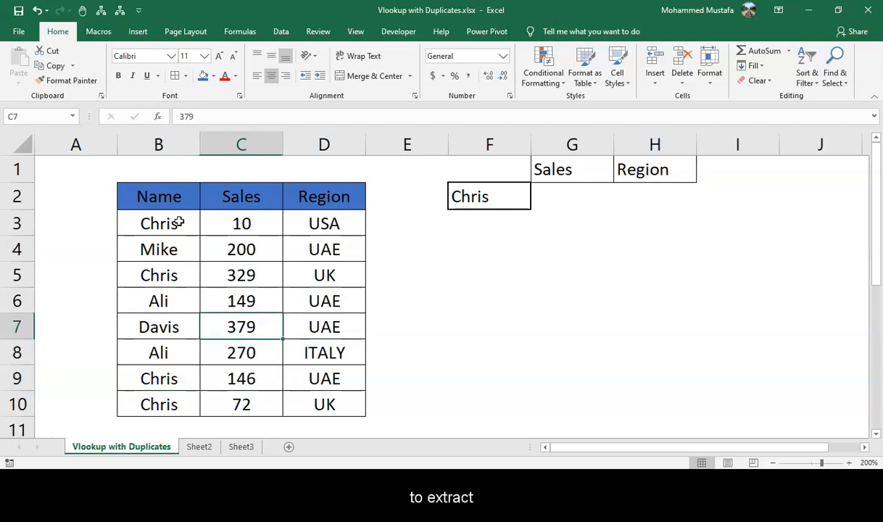
pyautogui.press('Up')
pyautogui.press('Right')
pyautogui.press('Left')
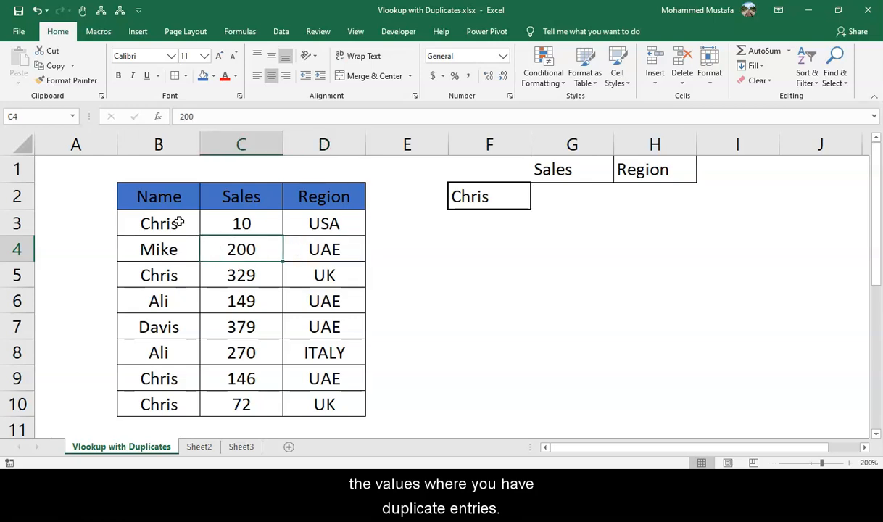
pyautogui.press('Up')
pyautogui.press('Left')
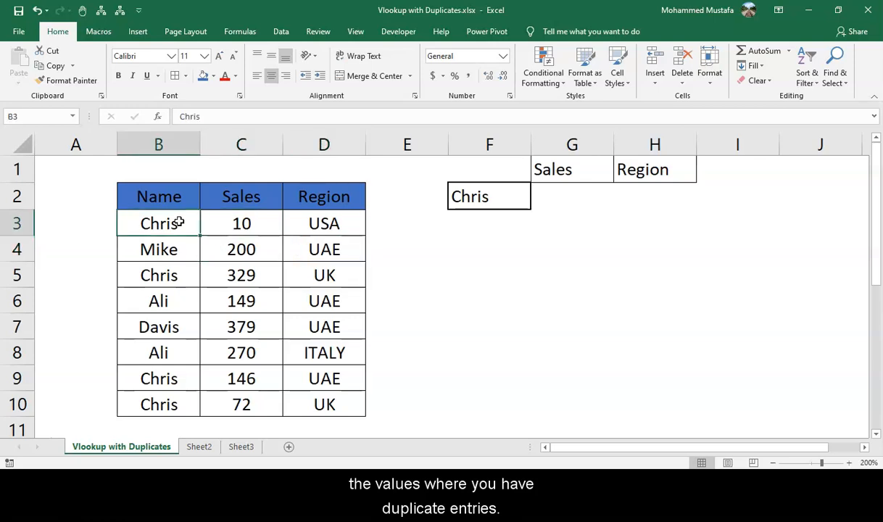
pyautogui.press('Right')
pyautogui.press('Right')
pyautogui.press('Right')
pyautogui.press('Right')
pyautogui.press('Up')
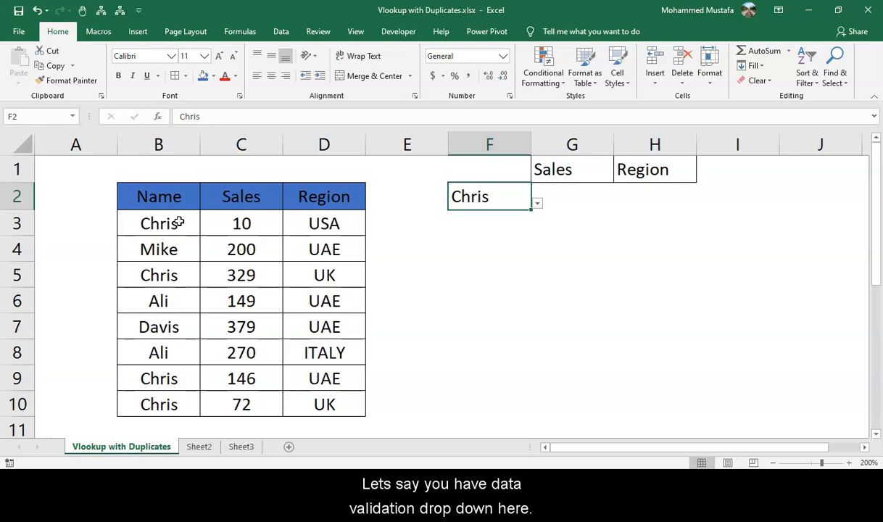
# Open the name drop-down list in F2 to view its choices, then close it without changing the selection.
pyautogui.hotkey('alt', 'Down')
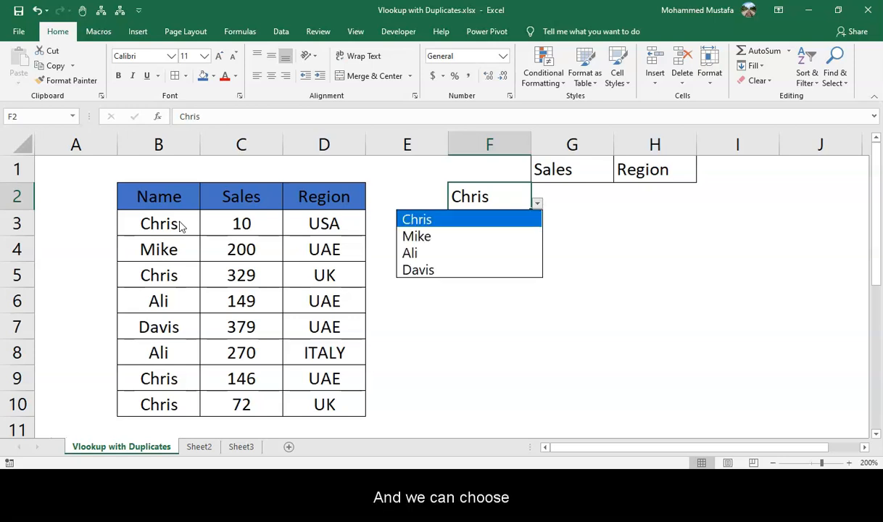
pyautogui.press('Down')
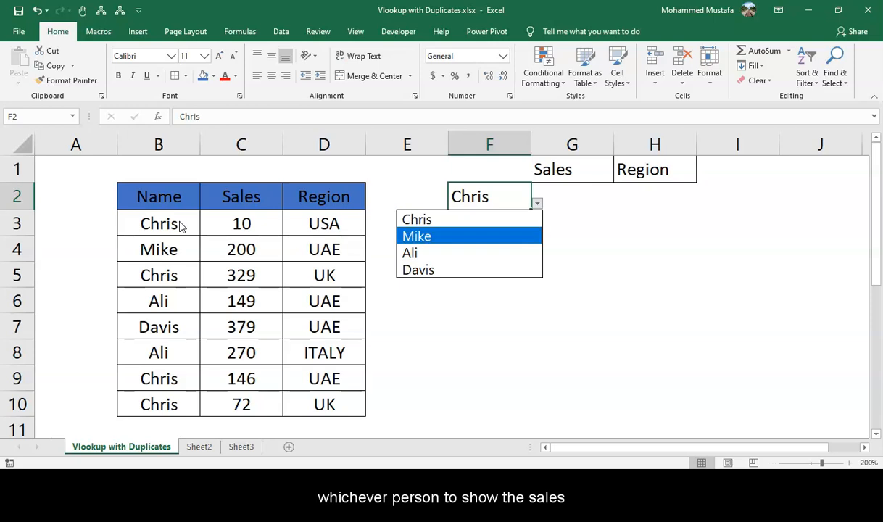
pyautogui.press('Escape')
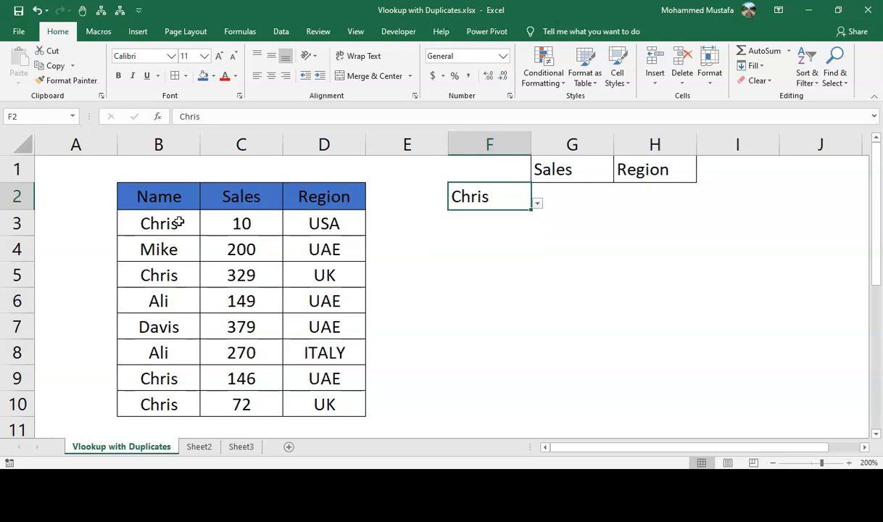
# In cell A3, begin a COUNTIF formula with the range B3:B3.
pyautogui.press('Up')
pyautogui.press('Right')
pyautogui.press('Down')
pyautogui.press('Left')
pyautogui.press('Left')
pyautogui.press('Down')
pyautogui.press('Down')
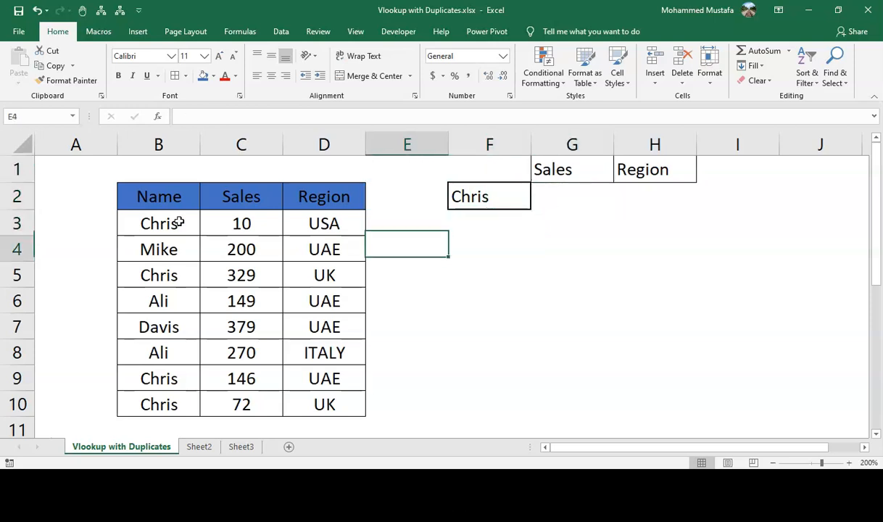
pyautogui.press('Left')
pyautogui.press('Up')
pyautogui.press('Left')
pyautogui.press('Left')
pyautogui.press('Left')
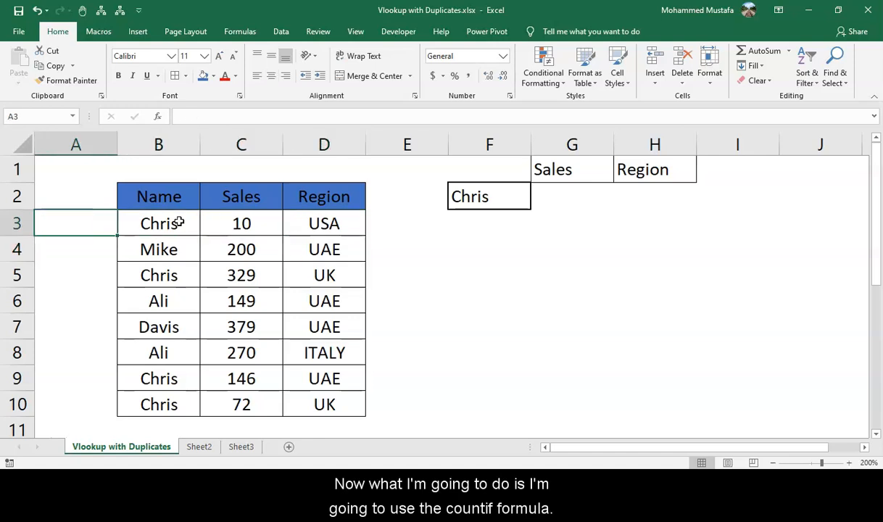
pyautogui.write('=')
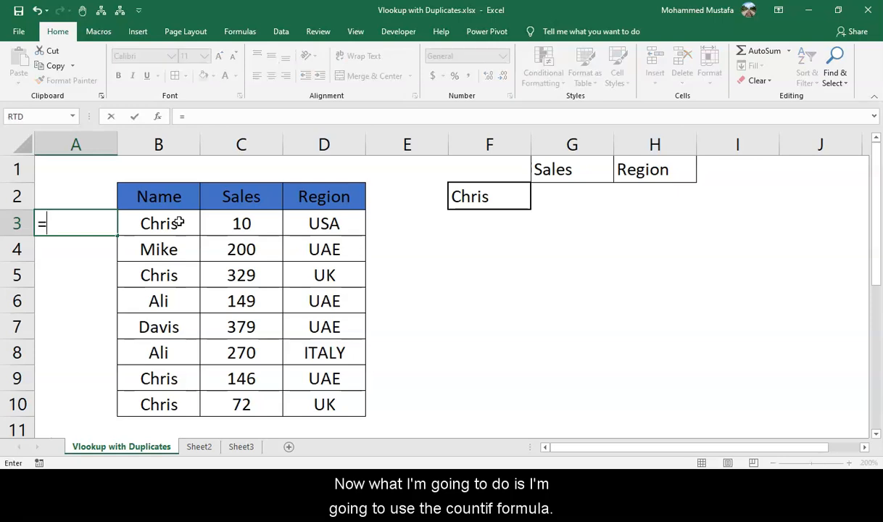
pyautogui.write('coun')
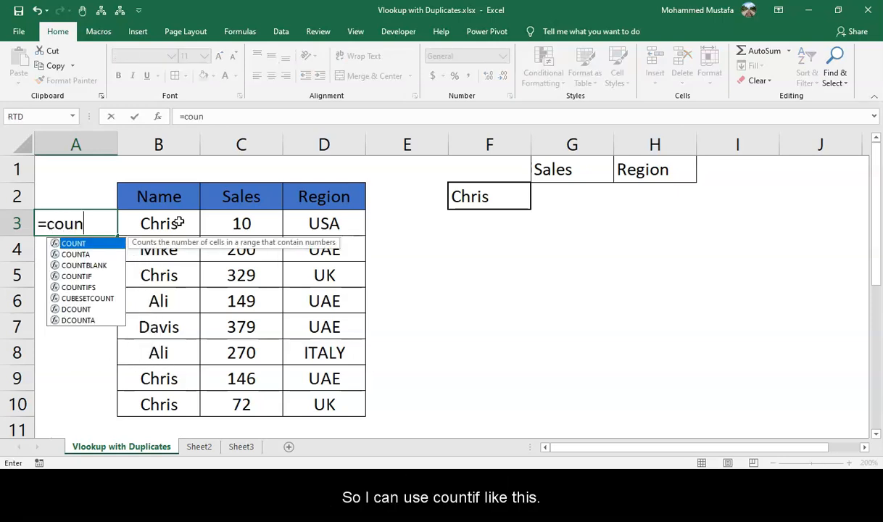
pyautogui.press('Down')
pyautogui.press('Down')
pyautogui.press('Down')
pyautogui.press('Tab')
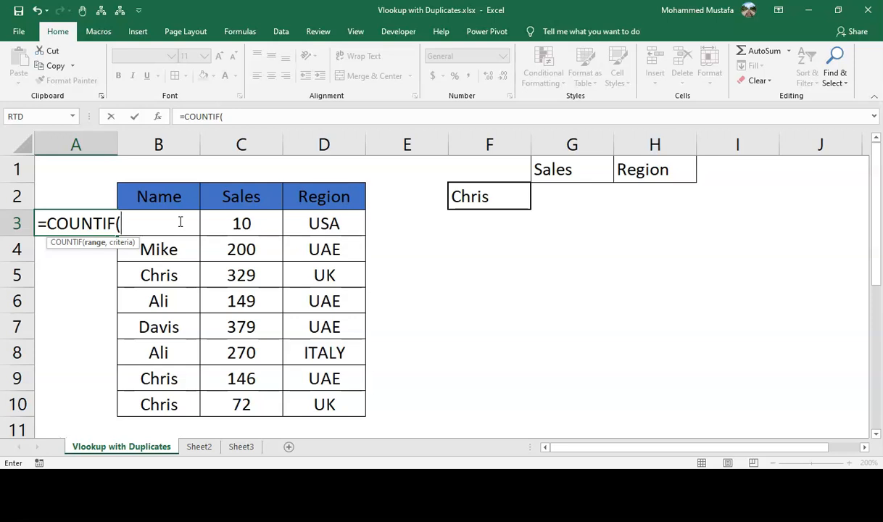
pyautogui.click(180, 222)
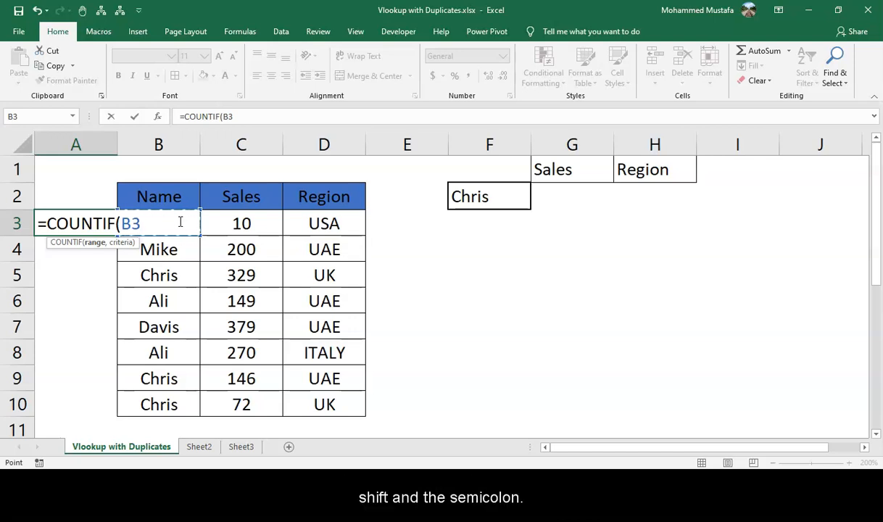
pyautogui.write(':')
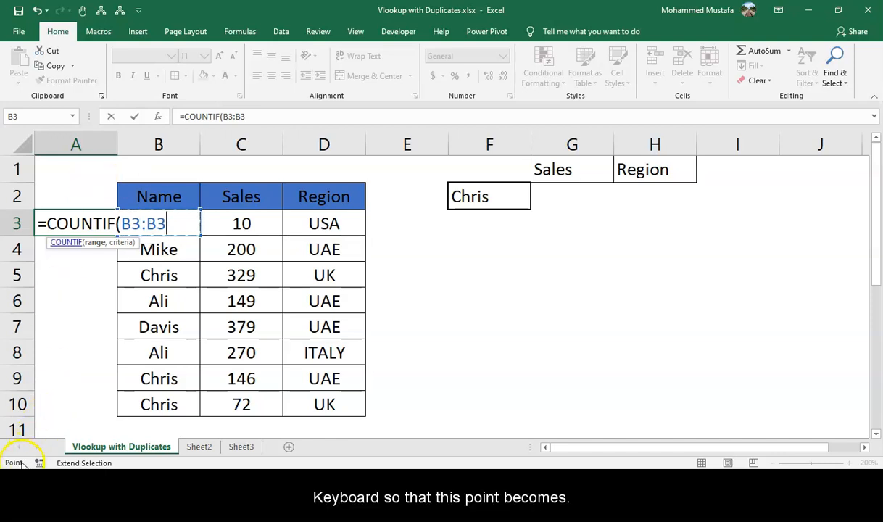
# Make the range's first cell an absolute reference, $B$3.
pyautogui.press('F2')
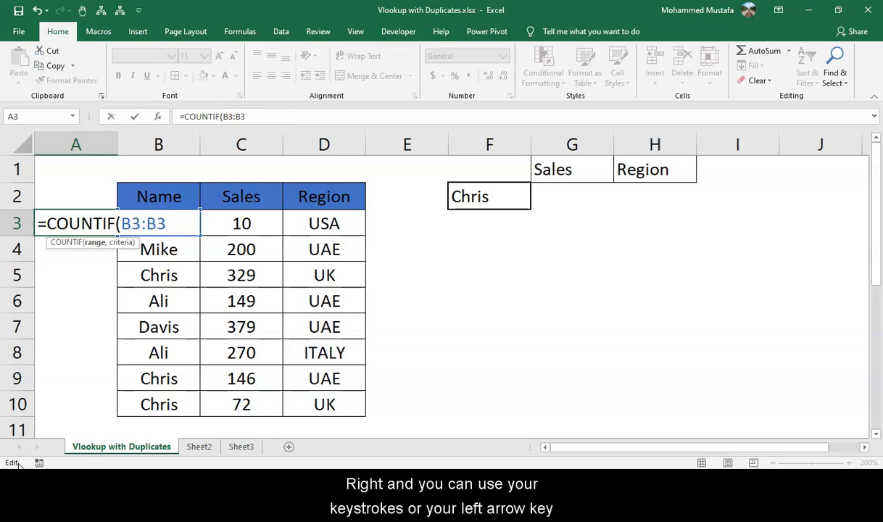
pyautogui.press('Left')
pyautogui.press('Left')
pyautogui.press('Left')
pyautogui.press('Left')
pyautogui.press('Left')
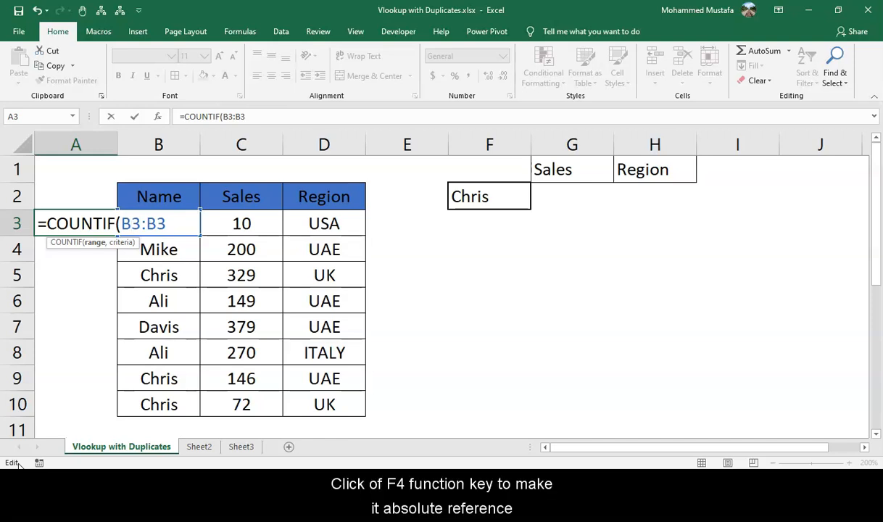
pyautogui.press('F4')
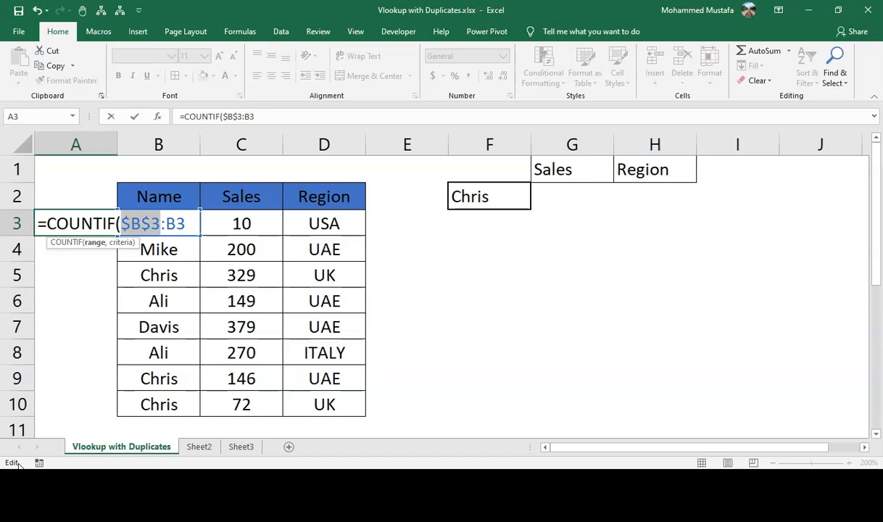
# Add B3 as the criteria and enter the formula =COUNTIF($B$3:B3,B3).
pyautogui.press('Right')
pyautogui.press('Right')
pyautogui.press('Right')
pyautogui.press('Right')
pyautogui.write(',')
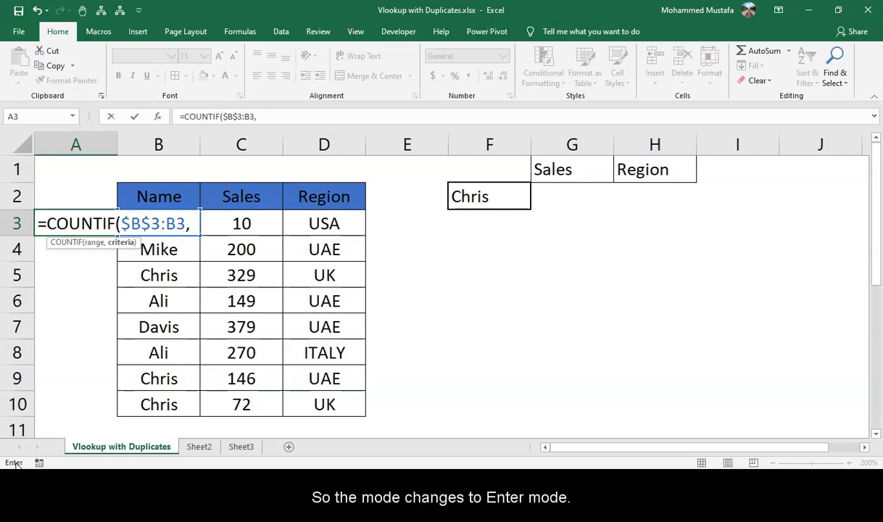
pyautogui.press('Up')
pyautogui.press('Right')
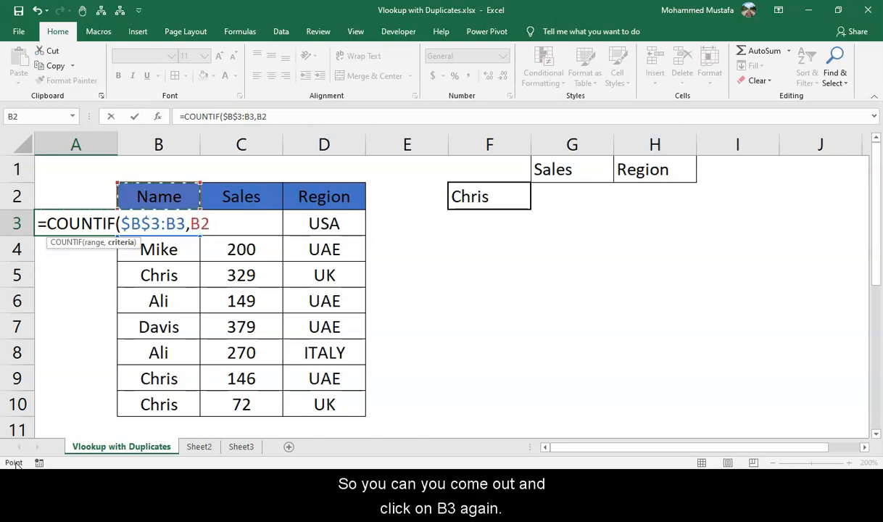
pyautogui.press('Down')
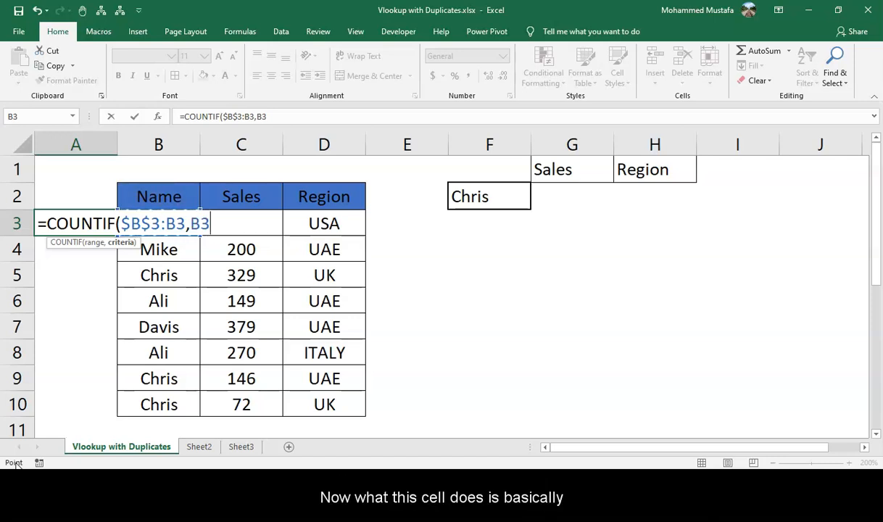
pyautogui.write(')')
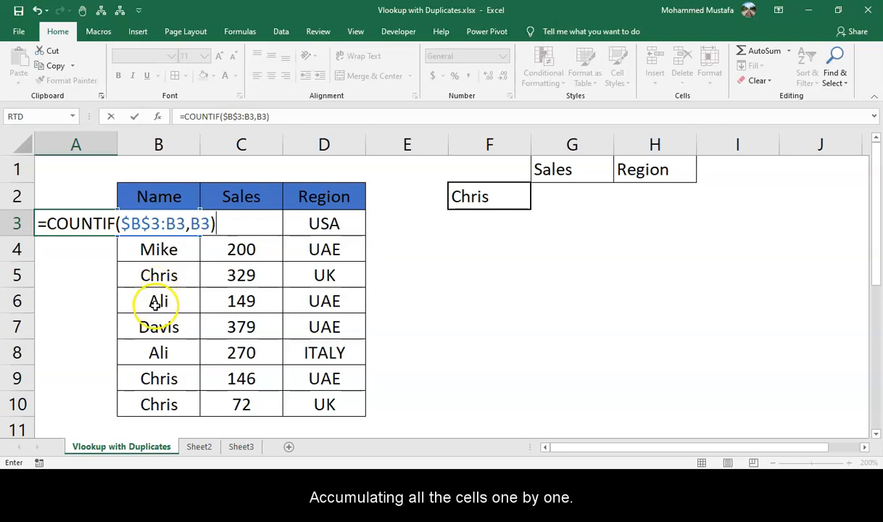
pyautogui.press('Return')
# Compare the COUNTIF result in A3 with the name in B3.
pyautogui.press('Up')
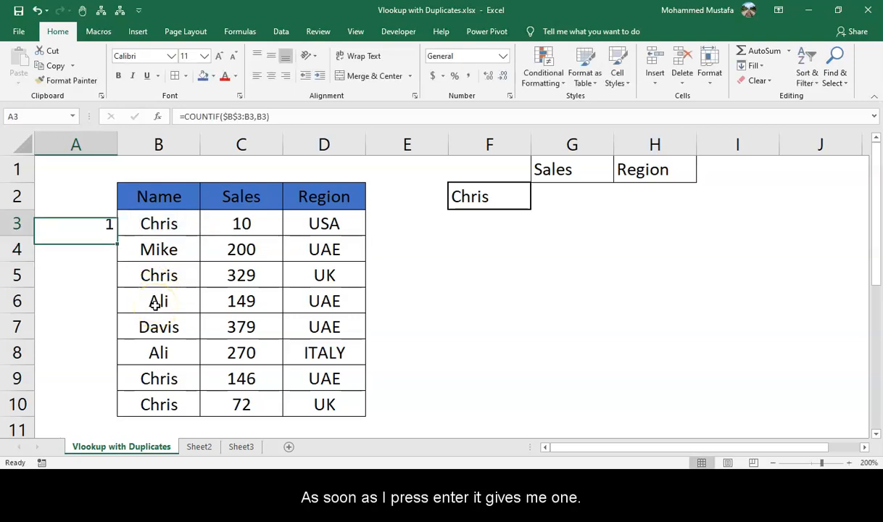
pyautogui.click(151, 227)
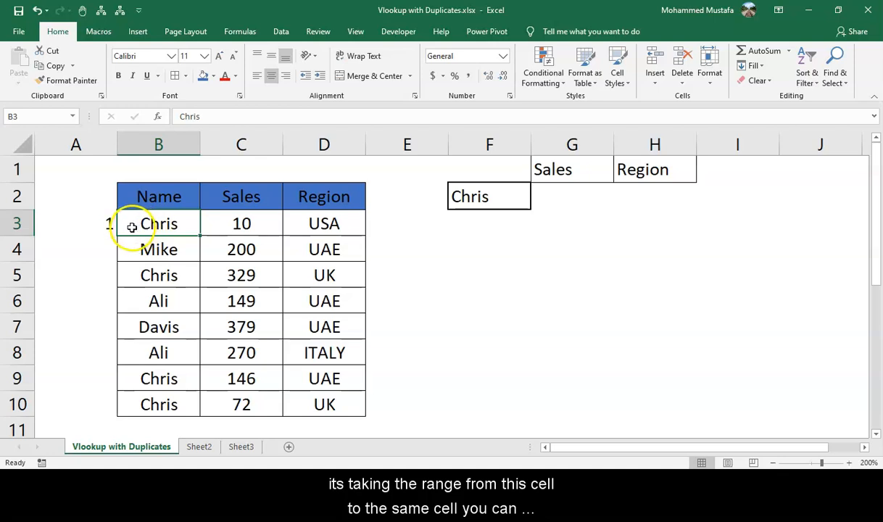
pyautogui.click(105, 227)
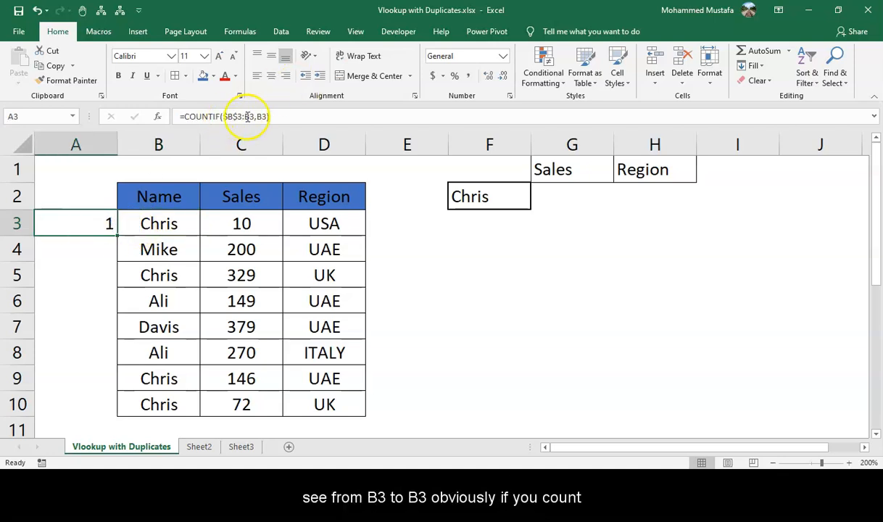
pyautogui.click(148, 224)
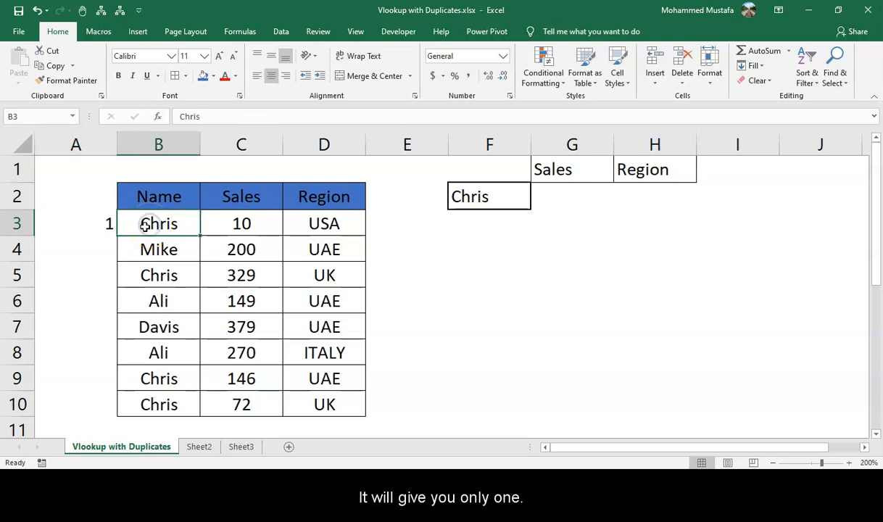
pyautogui.click(94, 229)
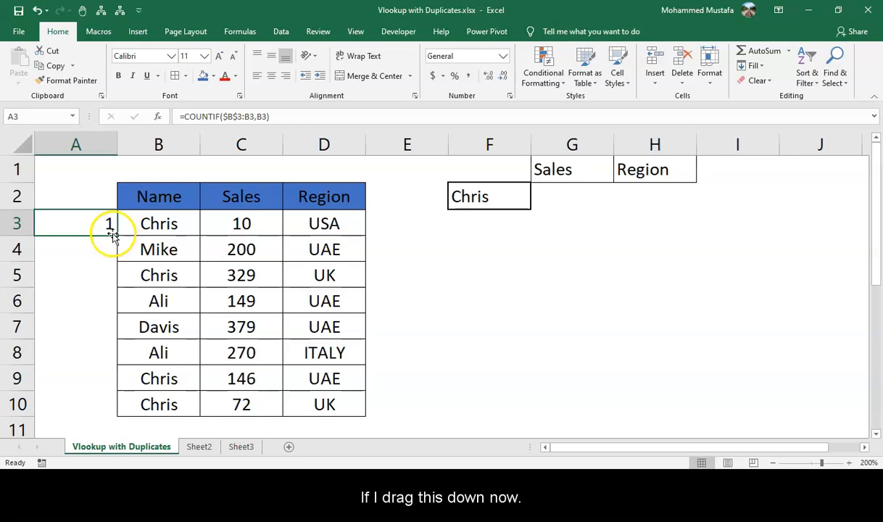
# Copy the COUNTIF formula down column A through row 10, beside every name.
pyautogui.moveTo(115, 234); pyautogui.dragTo(115, 279)
pyautogui.click(112, 277)
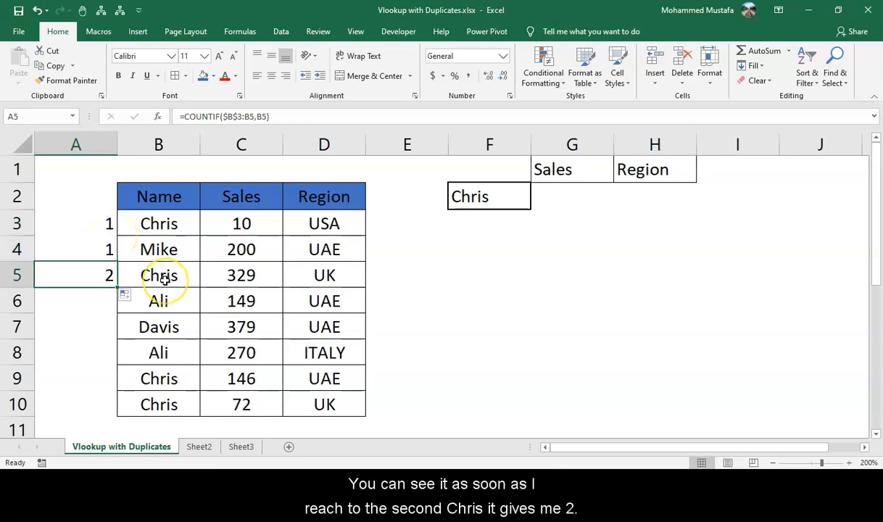
pyautogui.click(123, 278)
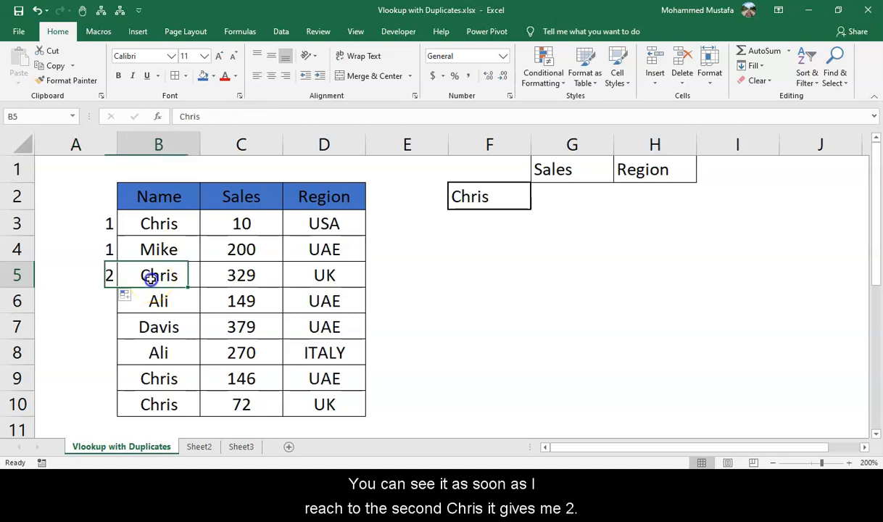
pyautogui.click(110, 278)
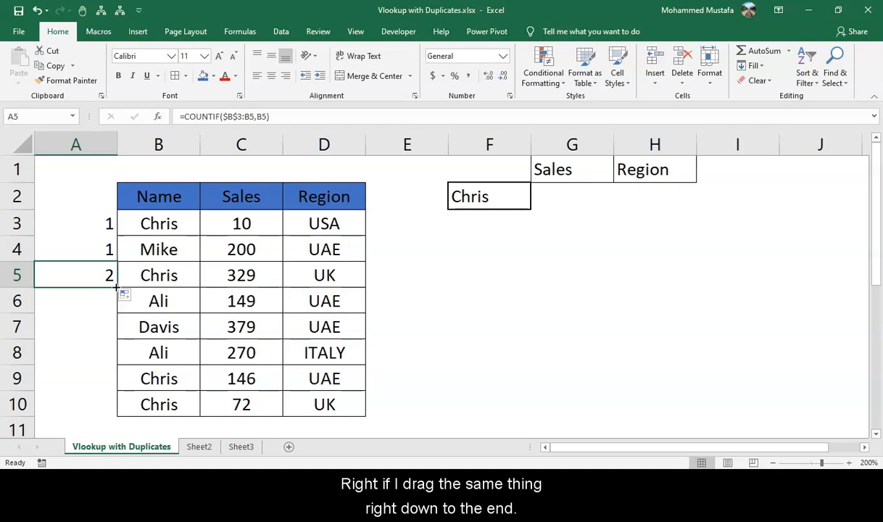
pyautogui.moveTo(116, 287); pyautogui.dragTo(114, 419)
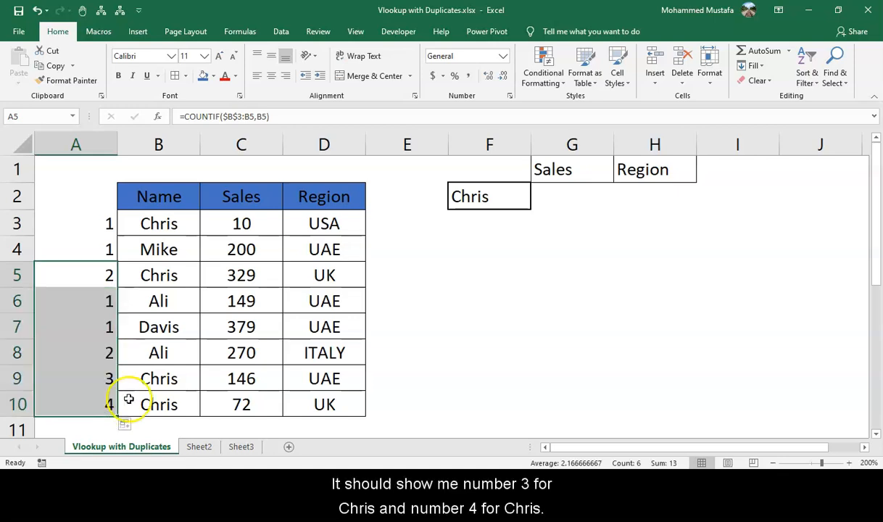
pyautogui.click(112, 382)
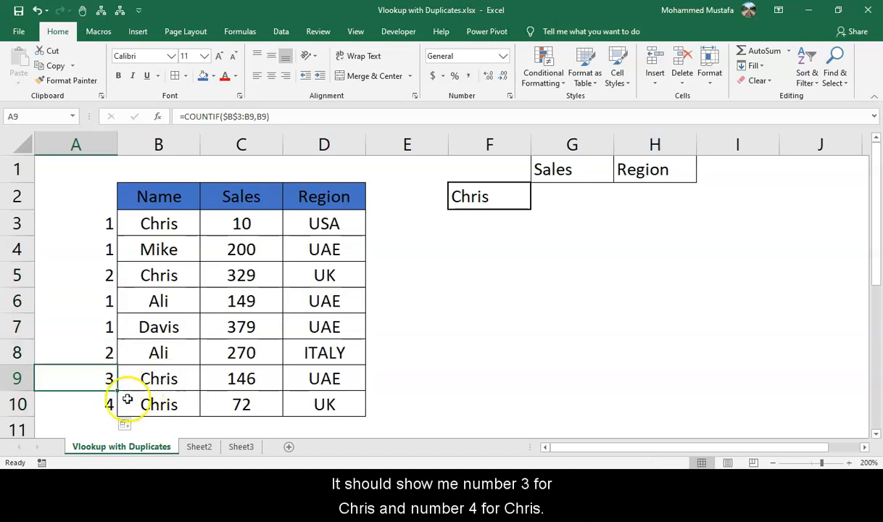
pyautogui.click(107, 404)
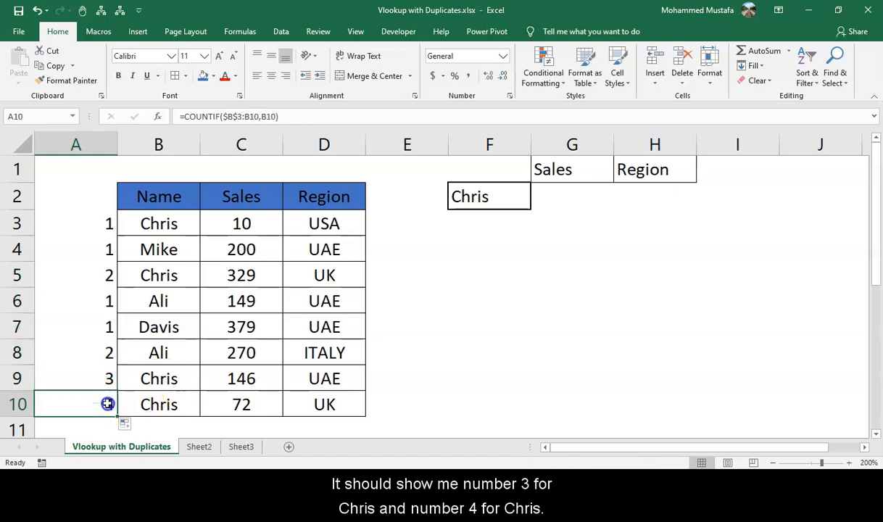
# Append &B3 to the COUNTIF formula in A3 so it joins count and name, and copy it down through row 10.
pyautogui.click(108, 224)
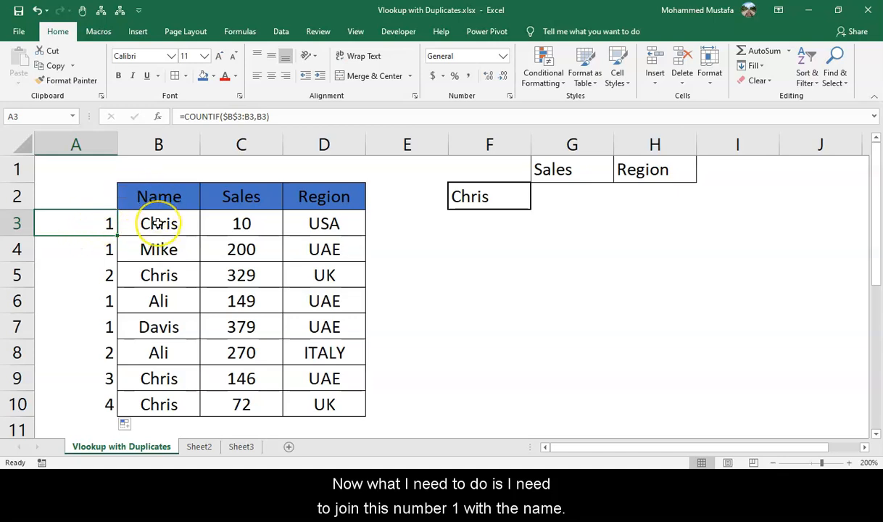
pyautogui.click(321, 116)
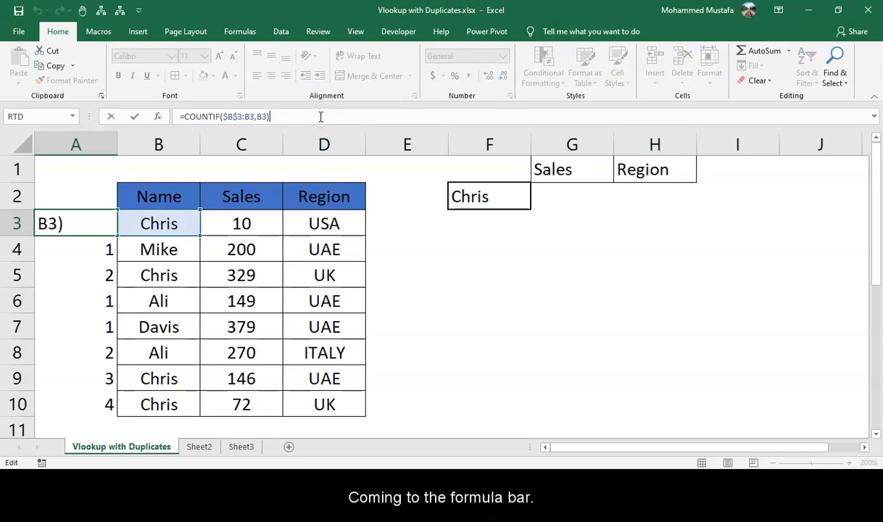
pyautogui.write('&')
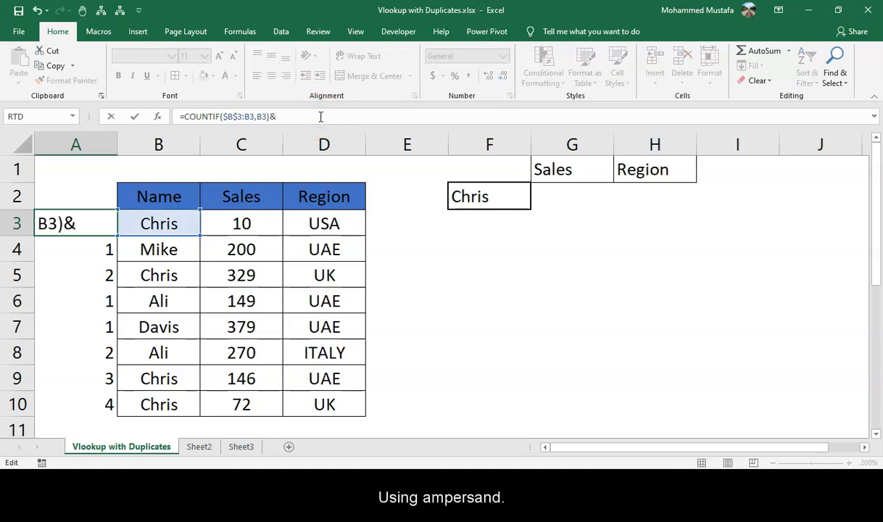
pyautogui.click(157, 221)
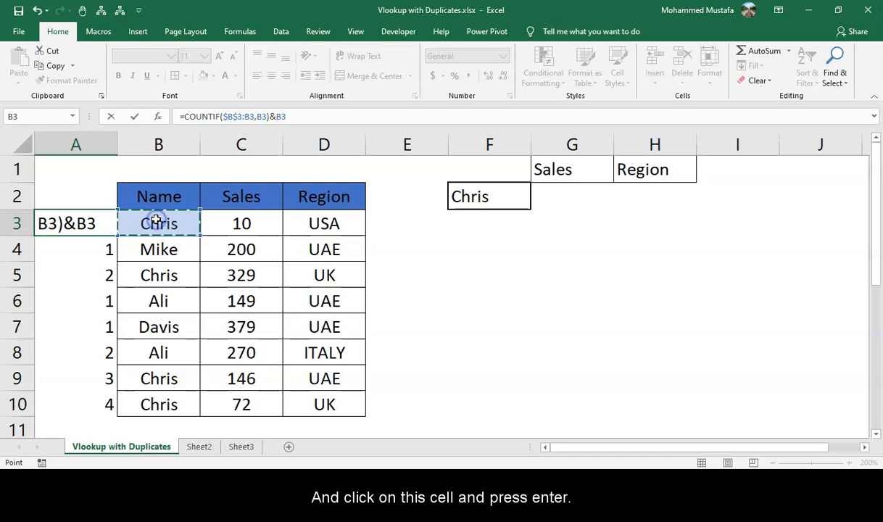
pyautogui.press('Return')
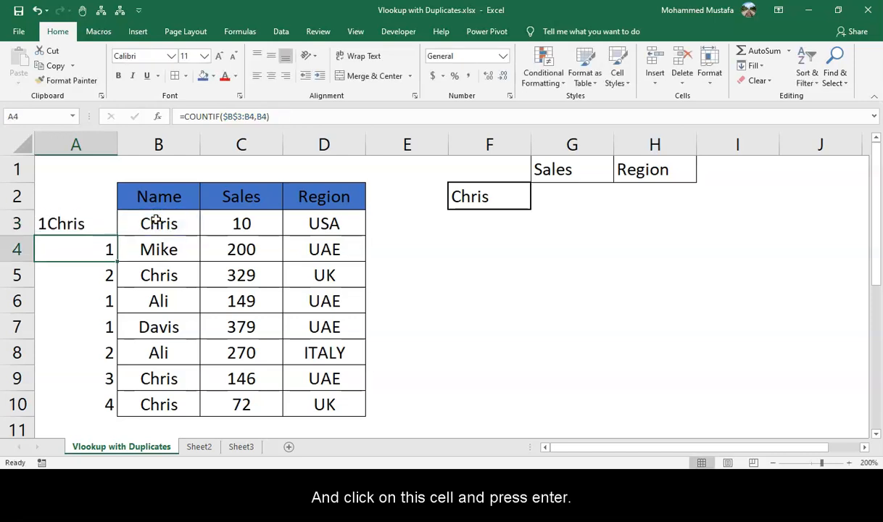
pyautogui.click(105, 222)
pyautogui.moveTo(116, 237); pyautogui.dragTo(109, 406)
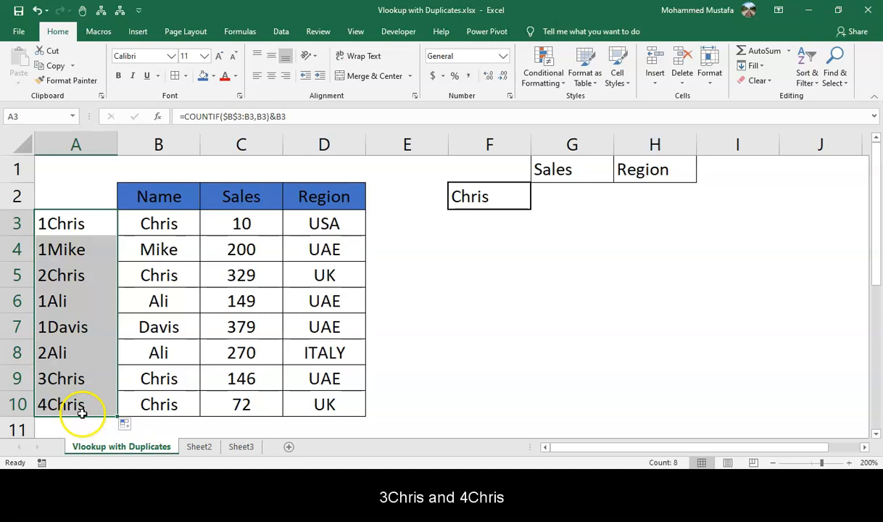
# Enter =ROW() in F4 to test the ROW function, then clear that cell.
pyautogui.click(562, 200)
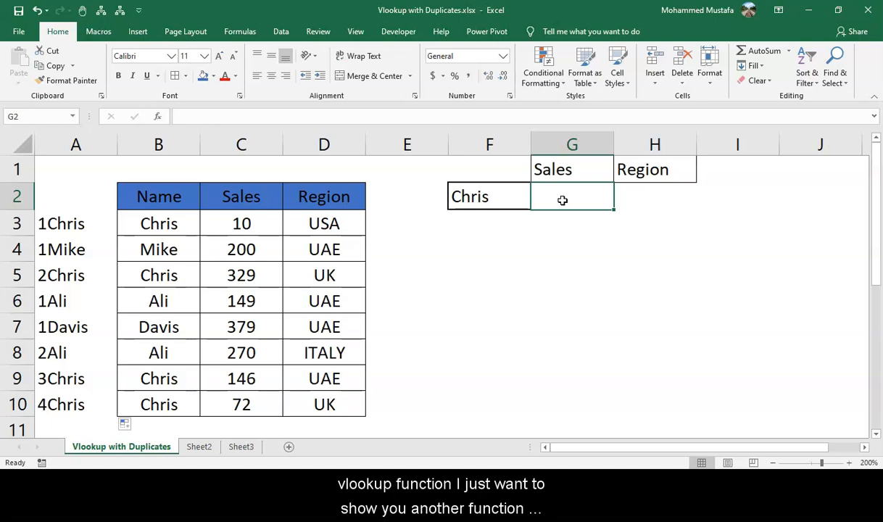
pyautogui.click(508, 239)
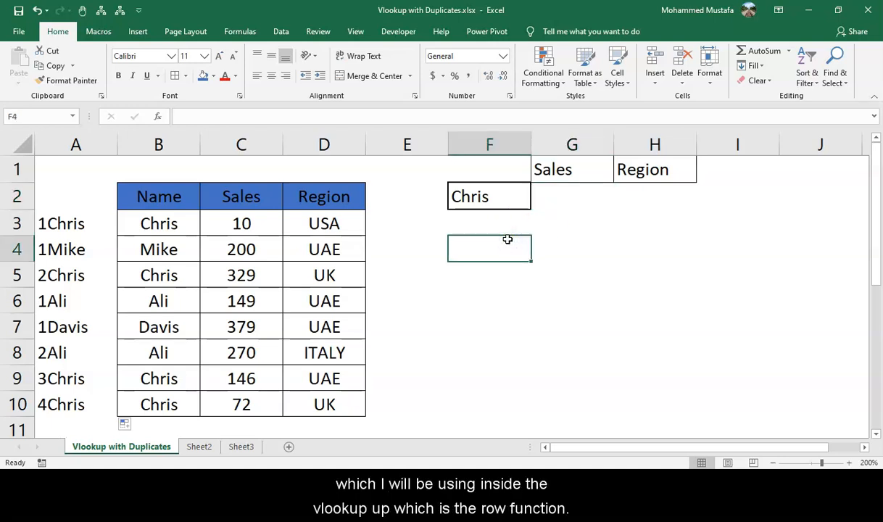
pyautogui.write('=row')
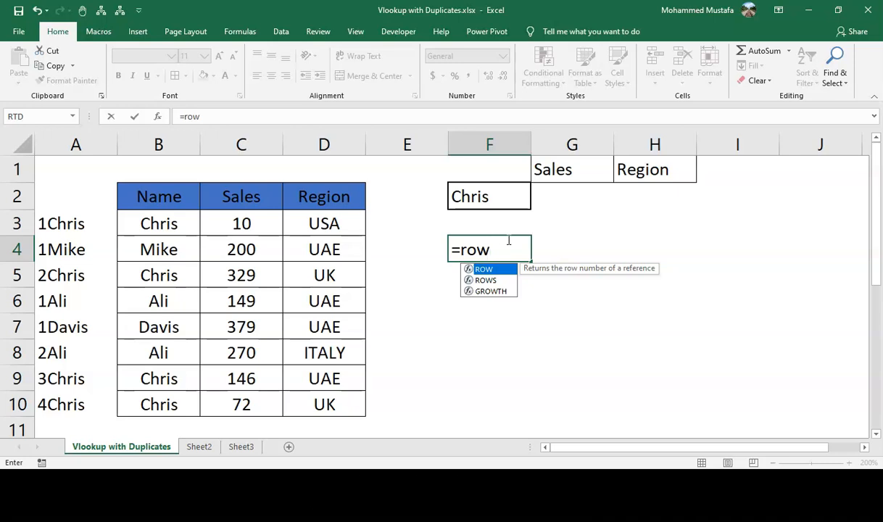
pyautogui.write('(')
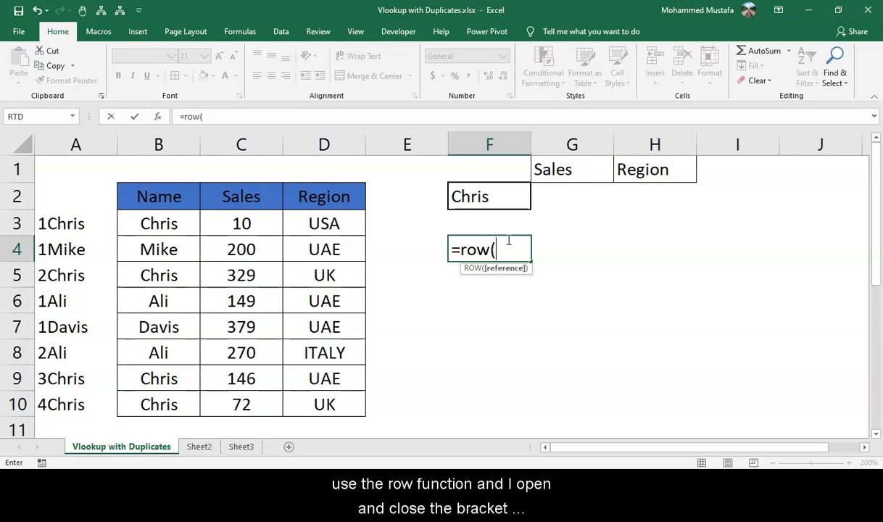
pyautogui.write(')')
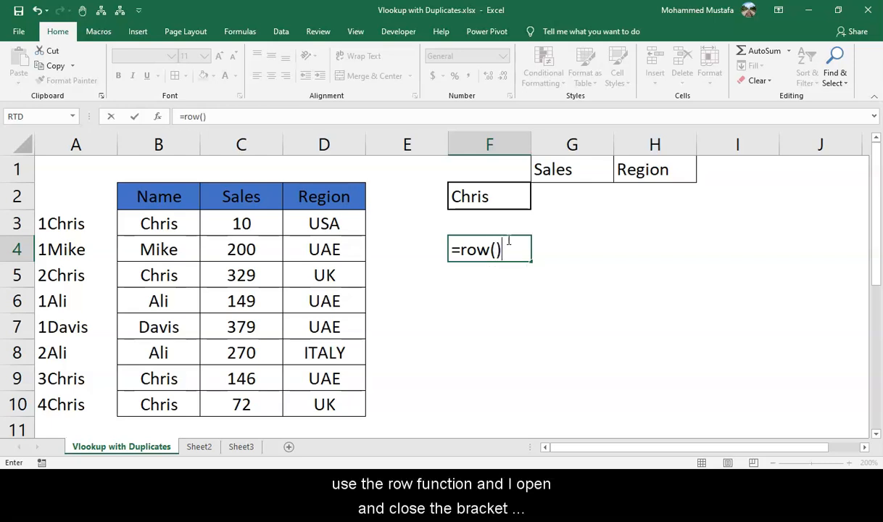
pyautogui.press('Return')
pyautogui.click(507, 240)
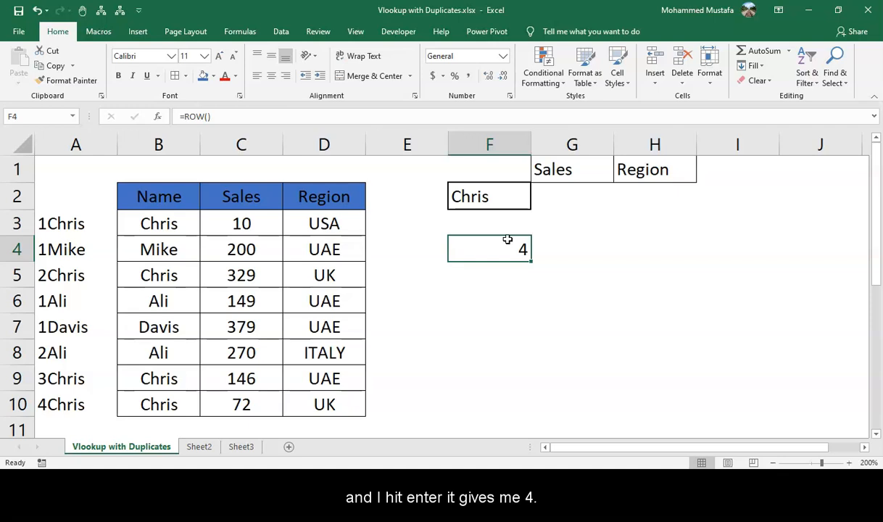
pyautogui.click(19, 250)
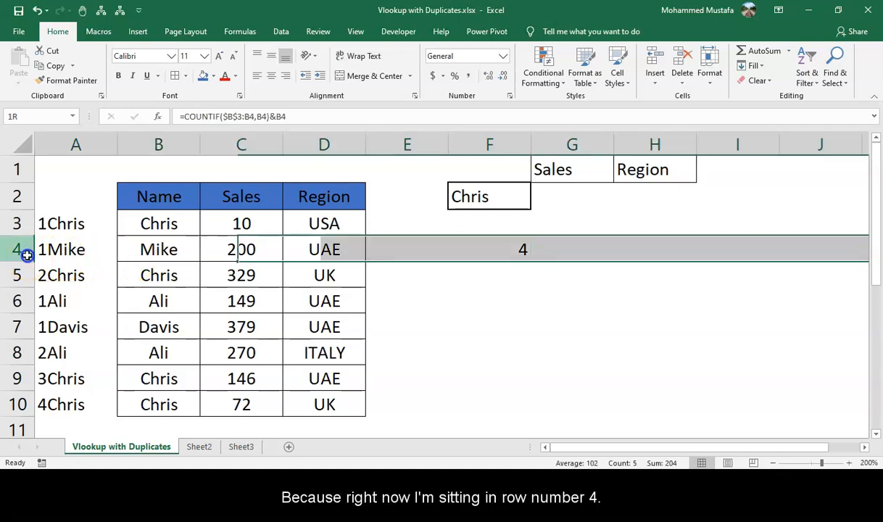
pyautogui.click(523, 250)
pyautogui.press('Delete')
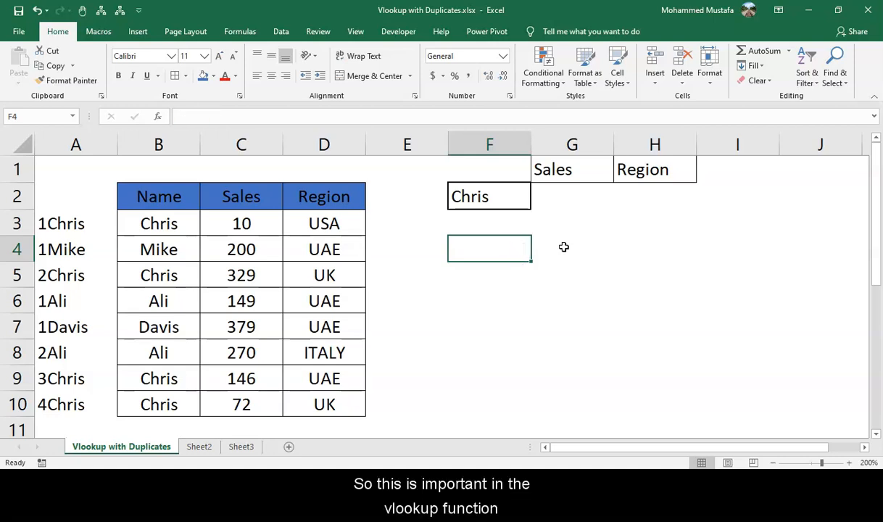
# Start a VLOOKUP formula in G2 with ROW()-1 as the beginning of its lookup value.
pyautogui.press('Up')
pyautogui.press('Up')
pyautogui.press('Right')
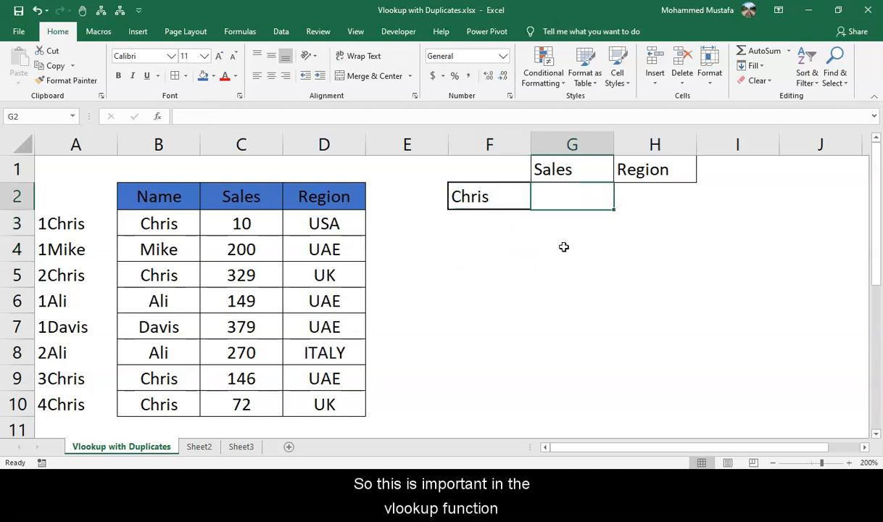
pyautogui.write('vlo')
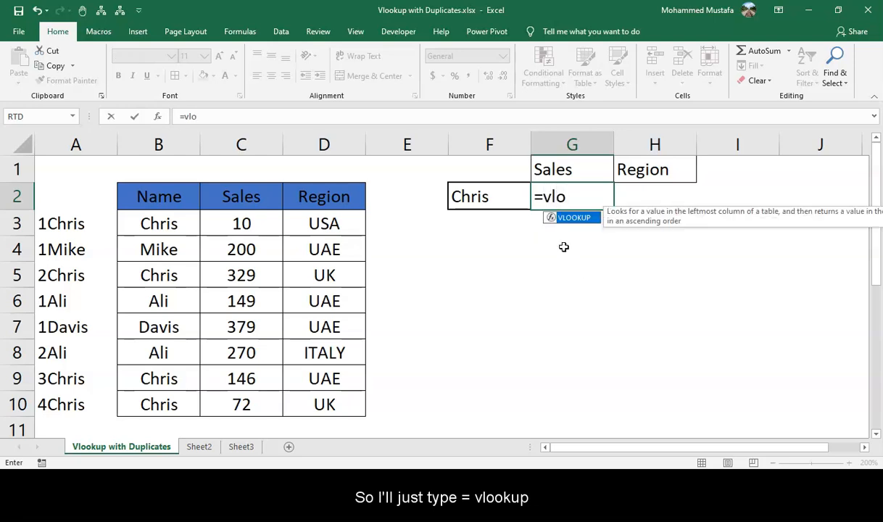
pyautogui.press('Tab')
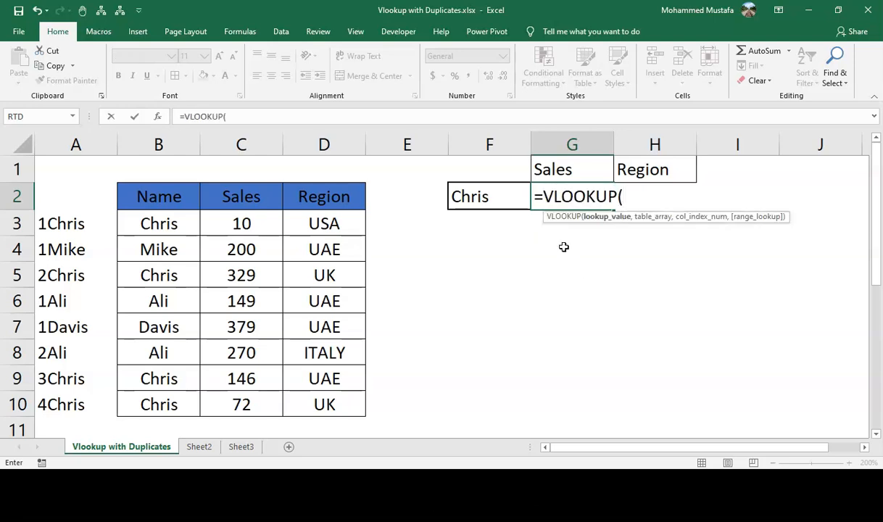
pyautogui.write('row')
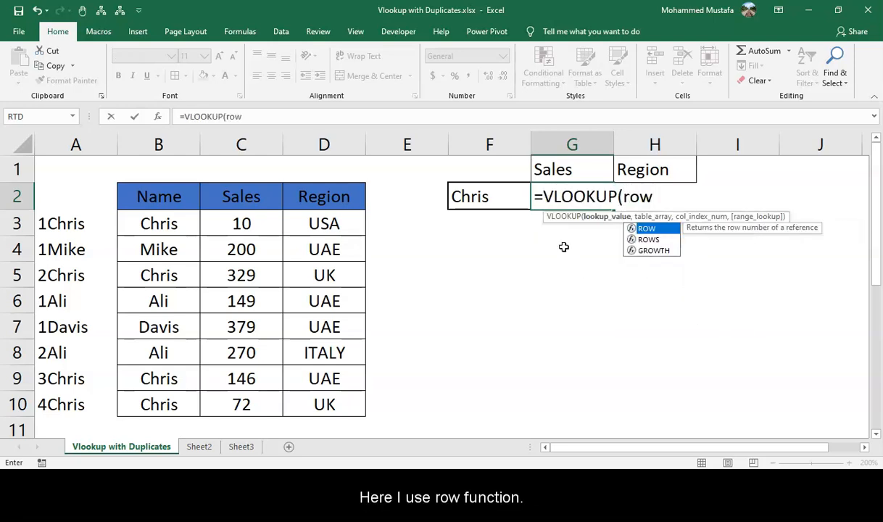
pyautogui.write('()-1')
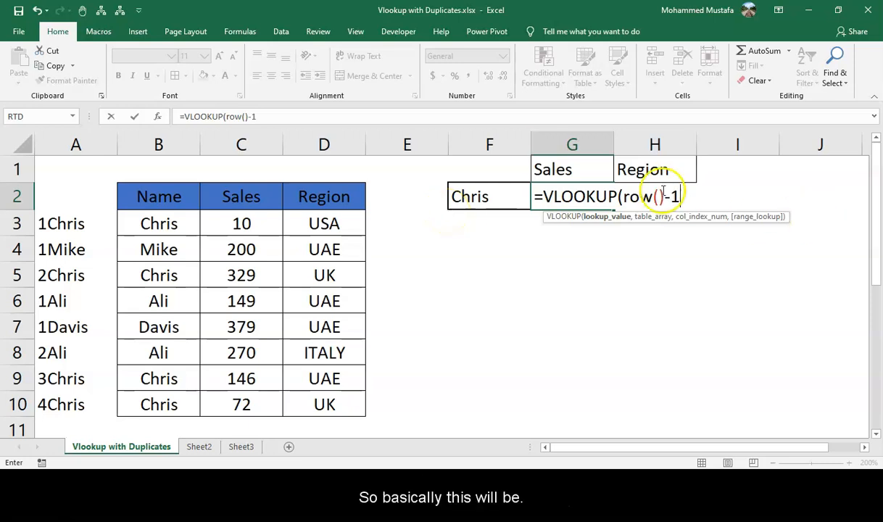
# Evaluate the ROW() part of the formula to check its value, then restore it.
pyautogui.click(226, 119)
pyautogui.moveTo(237, 118); pyautogui.dragTo(248, 118)
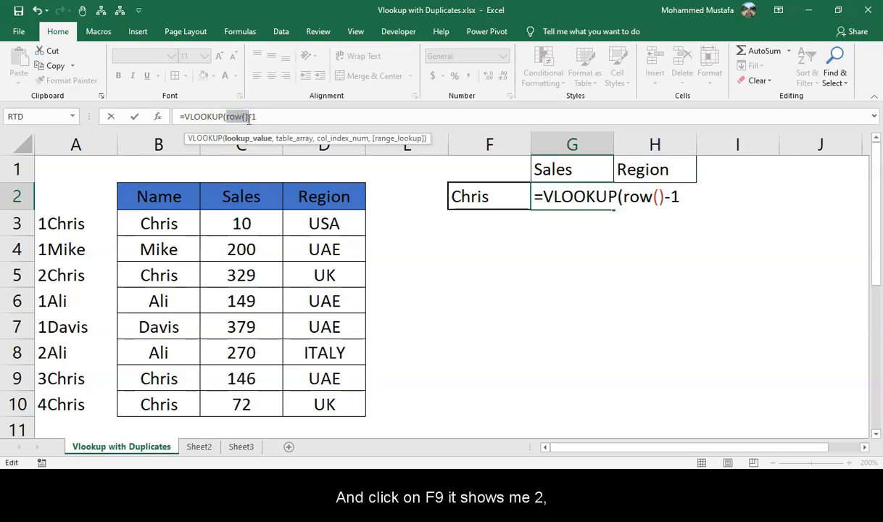
pyautogui.press('F9')
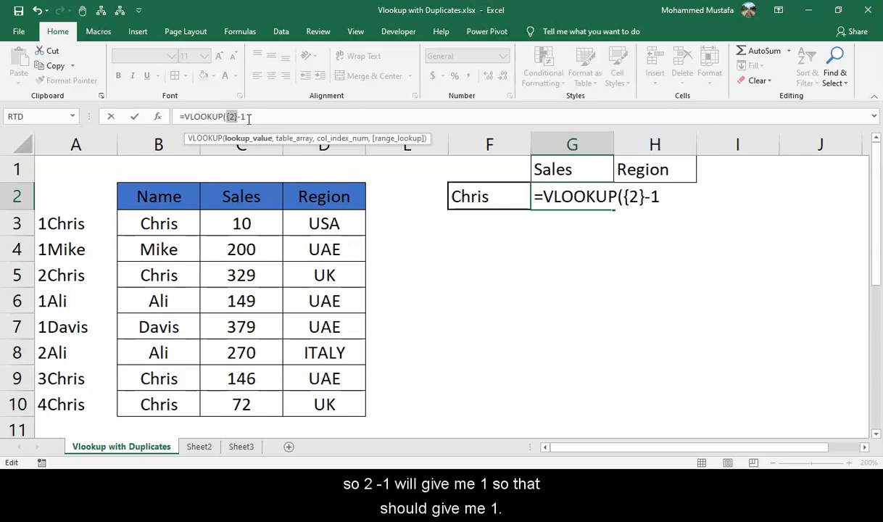
pyautogui.hotkey('ctrl', 'z')
pyautogui.click(267, 118)
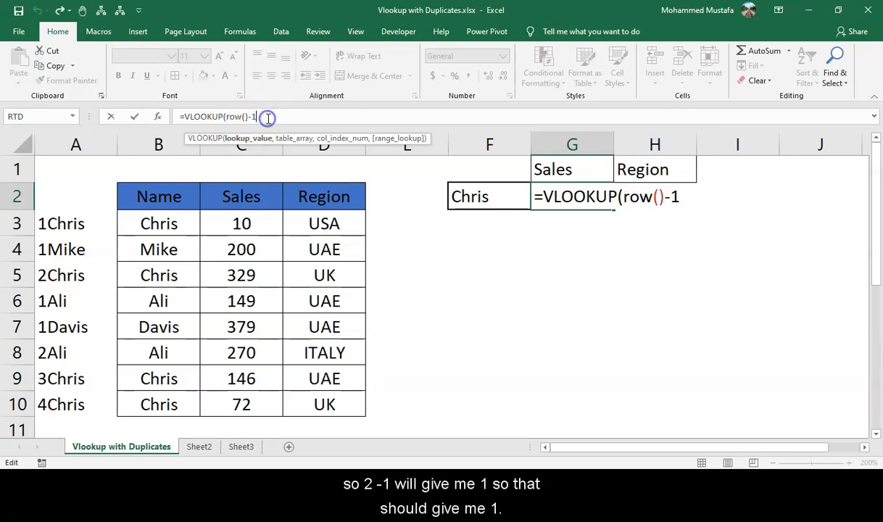
# Join the lookup value with the name cell as an absolute reference, giving ROW()-1&$F$2.
pyautogui.write(',')
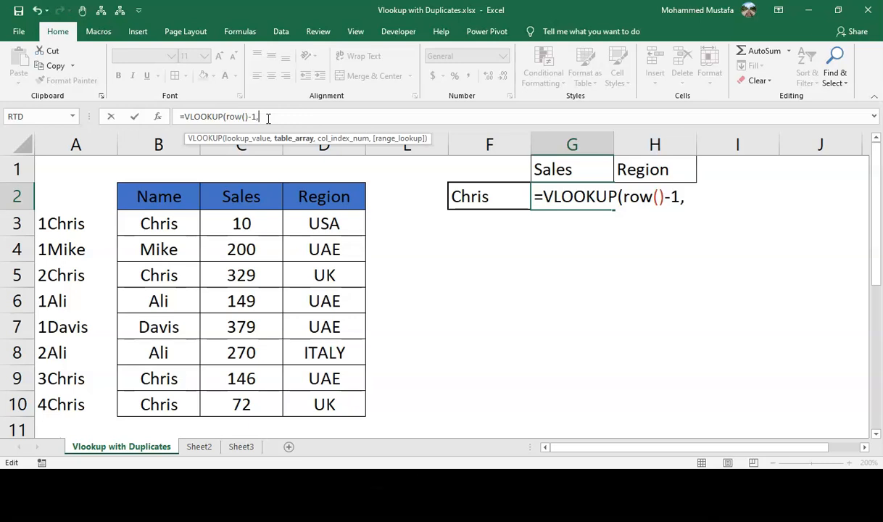
pyautogui.press('BackSpace')
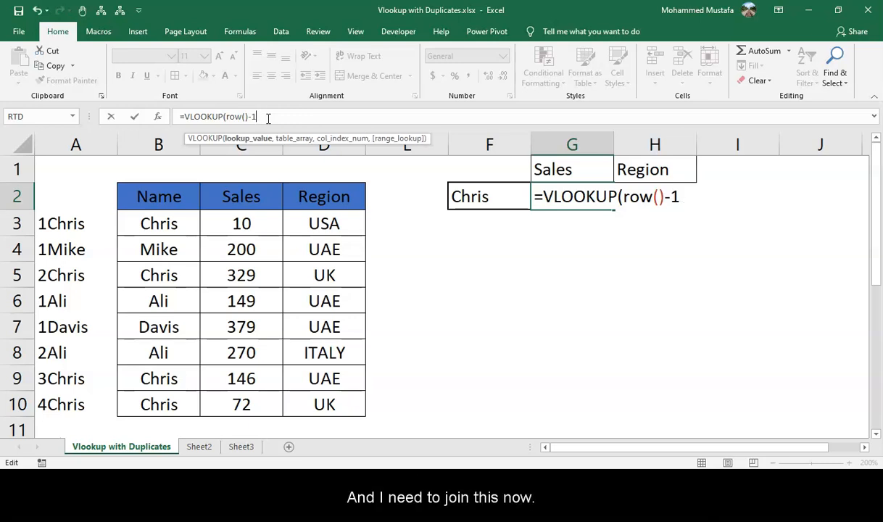
pyautogui.click(498, 199)
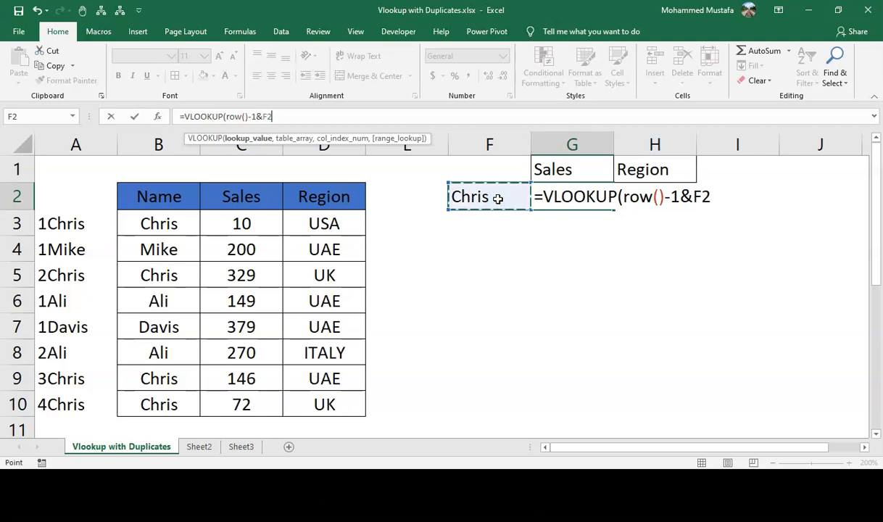
pyautogui.press('F4')
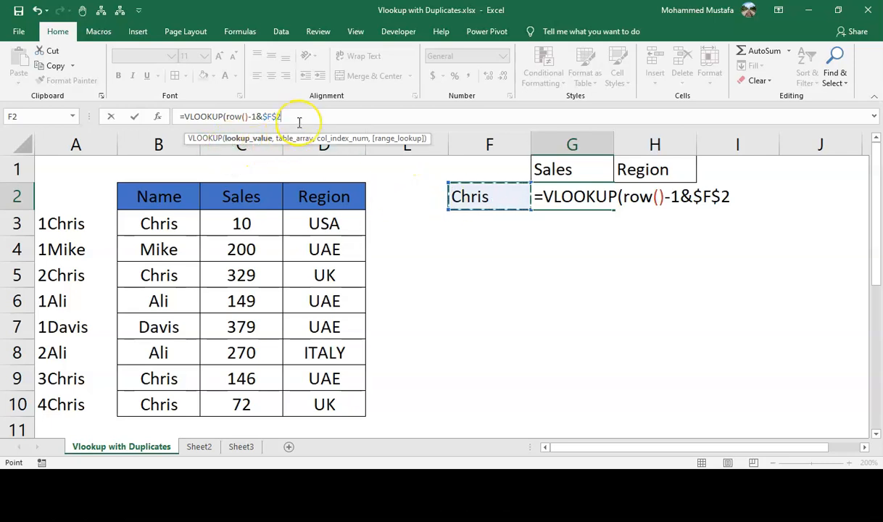
# Set the VLOOKUP table array to the absolute range $A$3:$D$10.
pyautogui.write(',')
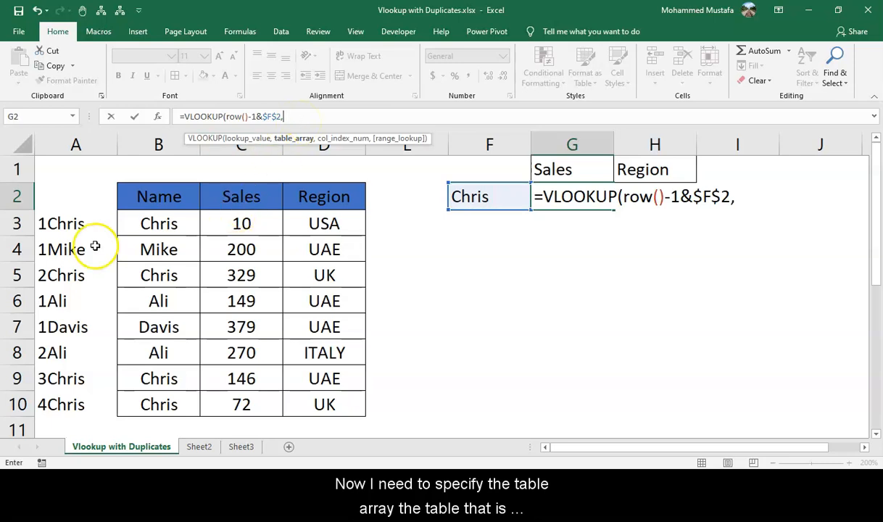
pyautogui.click(78, 225)
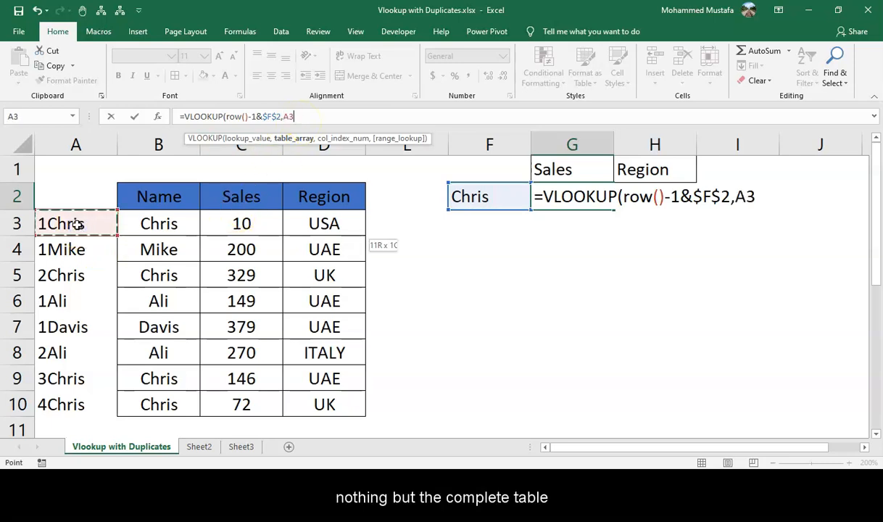
pyautogui.hotkey('ctrl', 'shift', 'Right')
pyautogui.hotkey('ctrl', 'shift', 'Down')
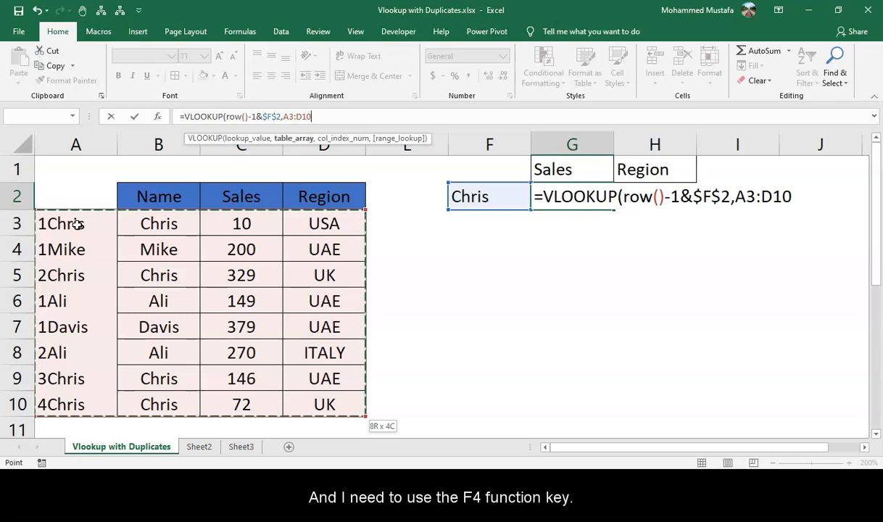
pyautogui.press('F4')
# Finish the VLOOKUP with column index 3 and FALSE for an exact match.
pyautogui.write(',')
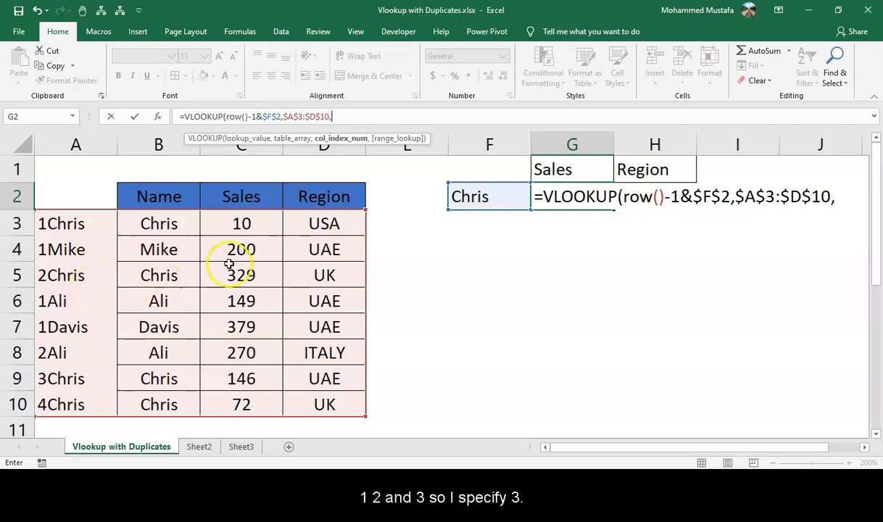
pyautogui.write('3')
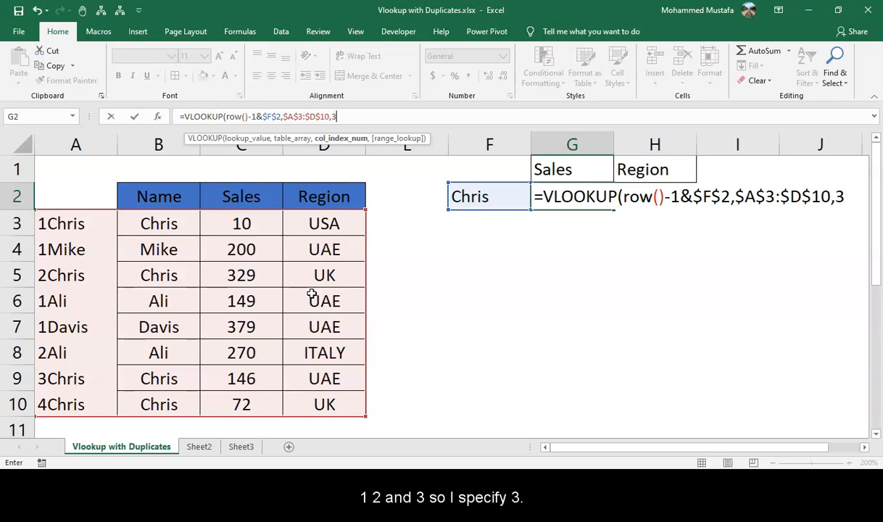
pyautogui.write(',fa')
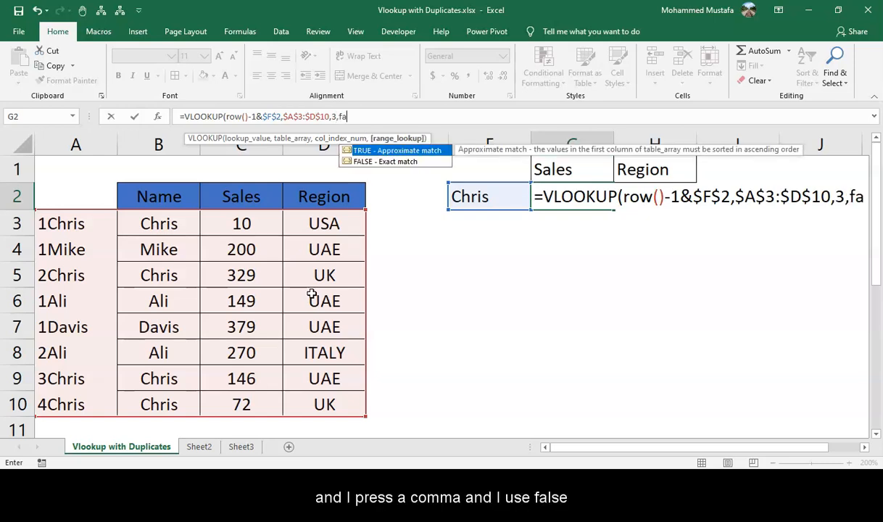
pyautogui.write('lse)')
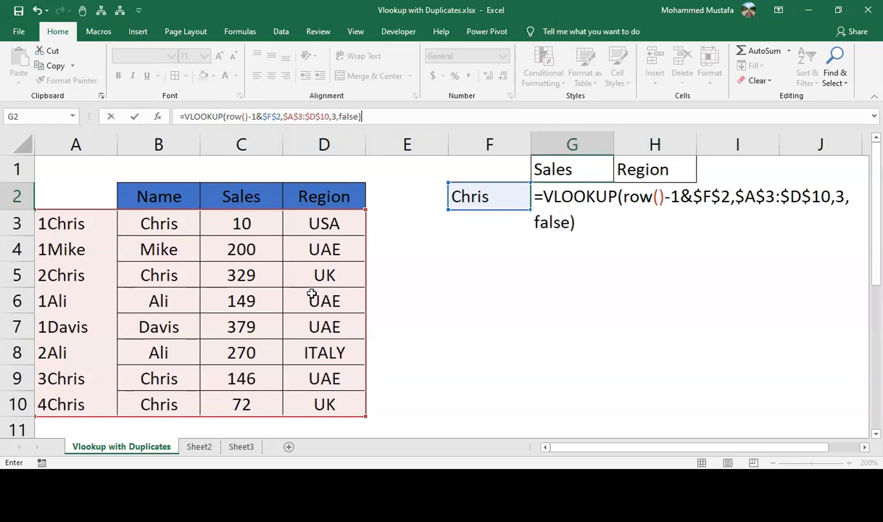
pyautogui.press('Return')
# Copy the Sales formula from G2 into H2 under Region.
pyautogui.press('Up')
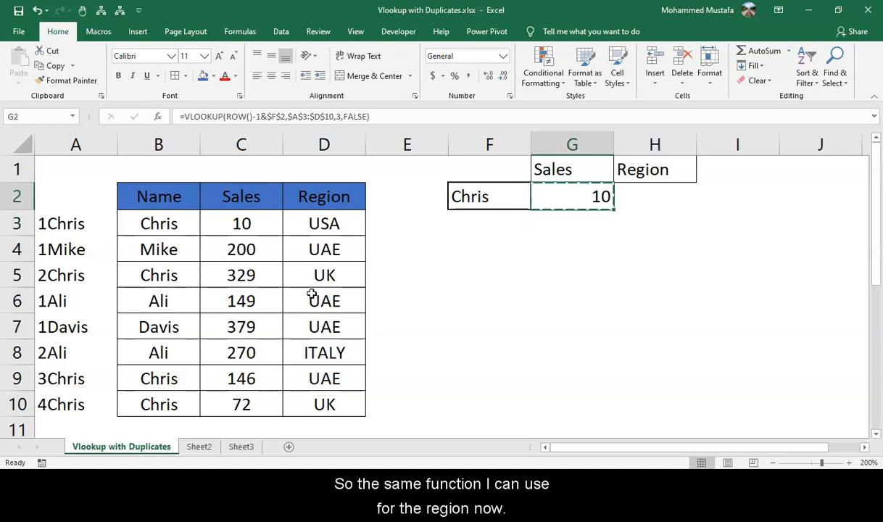
pyautogui.press('Right')
pyautogui.hotkey('ctrl', 'v')
pyautogui.press('Escape')
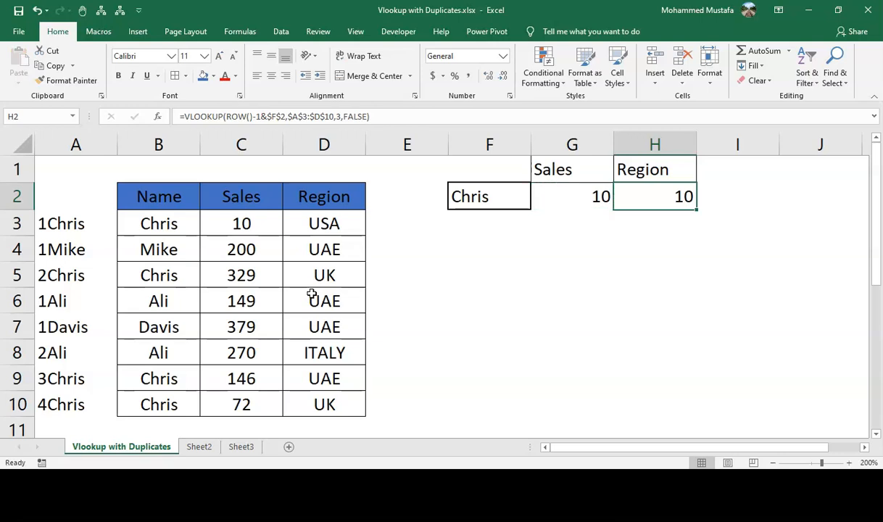
# Change the Region formula in H2 to use column index 4.
pyautogui.press('F2')
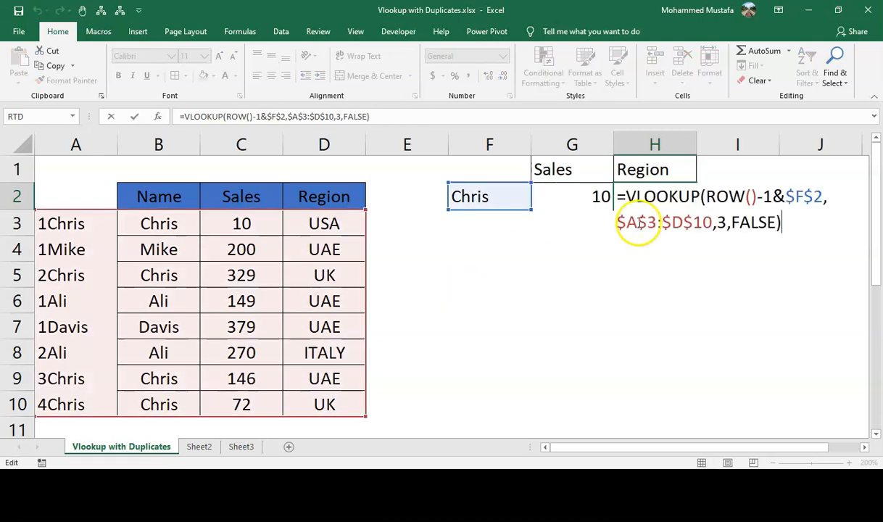
pyautogui.click(717, 222)
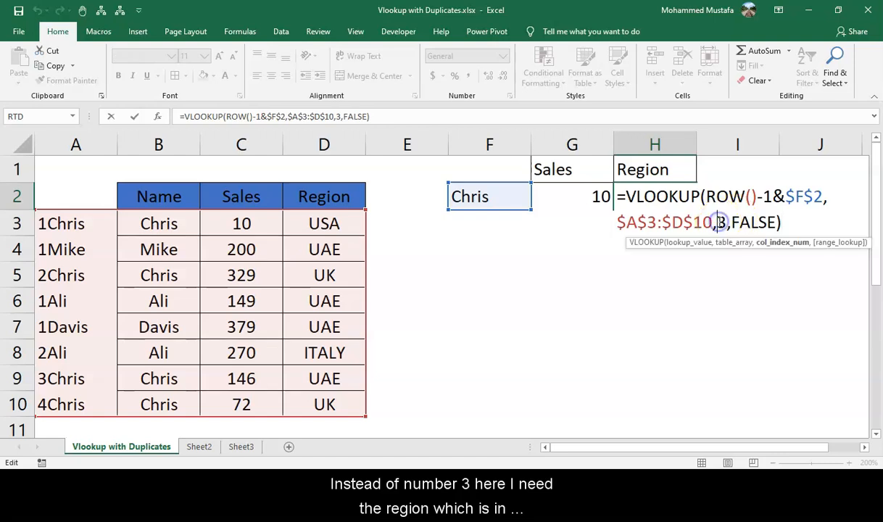
pyautogui.write('4')
pyautogui.press('Delete')
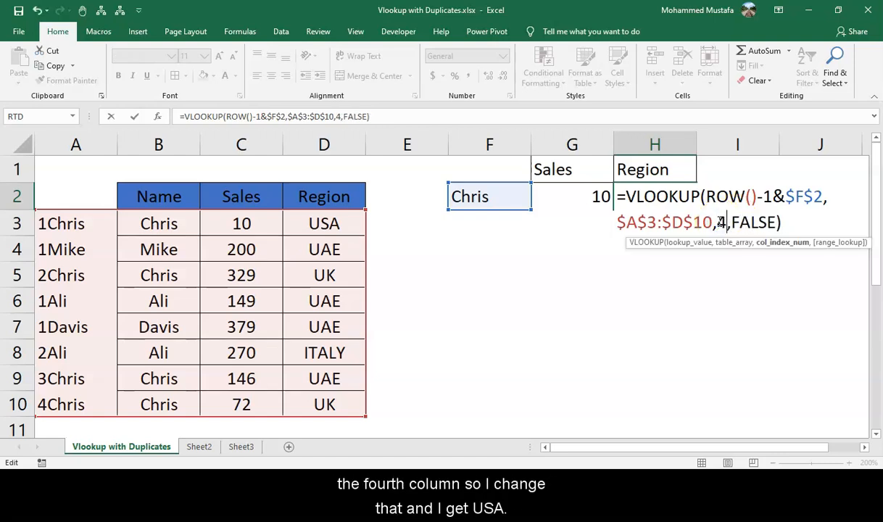
pyautogui.press('Return')
# Center-align the Sales and Region result cells G2:H2.
pyautogui.press('Up')
pyautogui.press('Left')
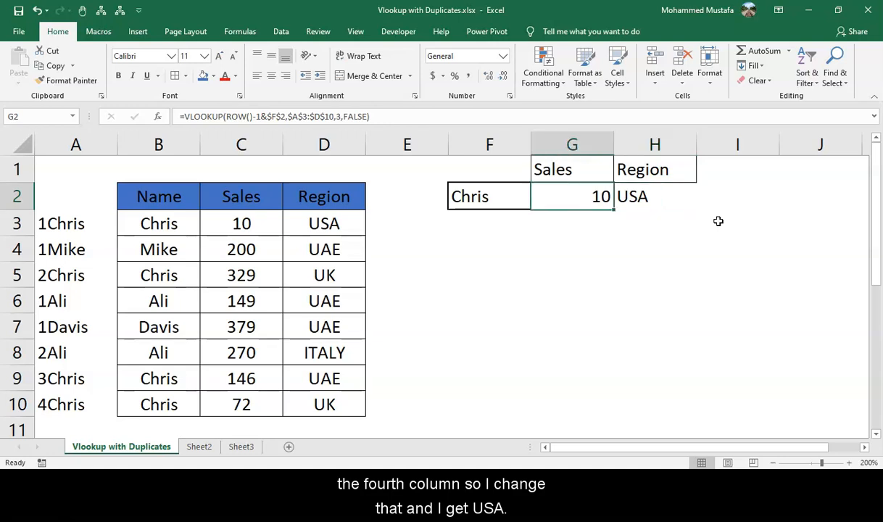
pyautogui.hotkey('shift', 'Right')
pyautogui.hotkey('alt', 'h')
pyautogui.press('a')
pyautogui.press('c')
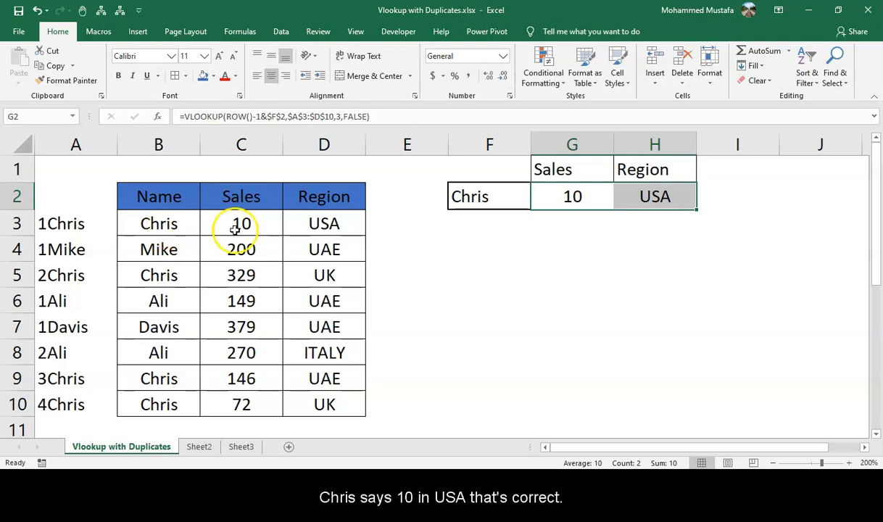
# Fill the Sales and Region formulas down to row 8 and compare the results with the source table.
pyautogui.click(508, 194)
pyautogui.click(568, 197)
pyautogui.moveTo(567, 197)
pyautogui.mouseDown()
pyautogui.moveTo(669, 192)
pyautogui.moveTo(700, 211)
pyautogui.moveTo(712, 368)
pyautogui.mouseUp()
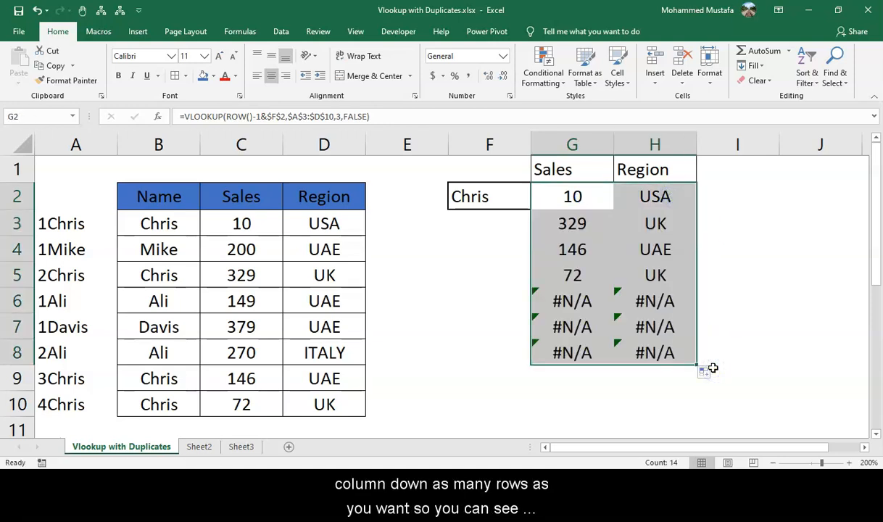
pyautogui.moveTo(580, 302); pyautogui.dragTo(587, 278)
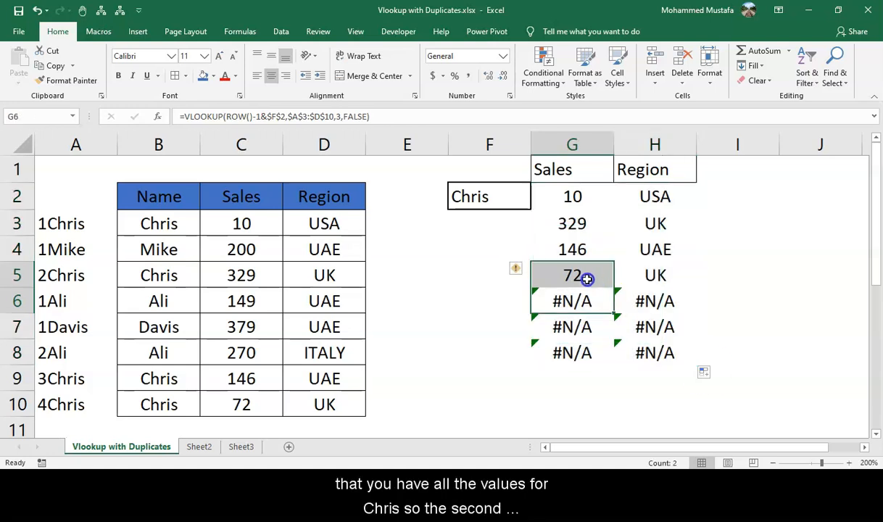
pyautogui.click(578, 224)
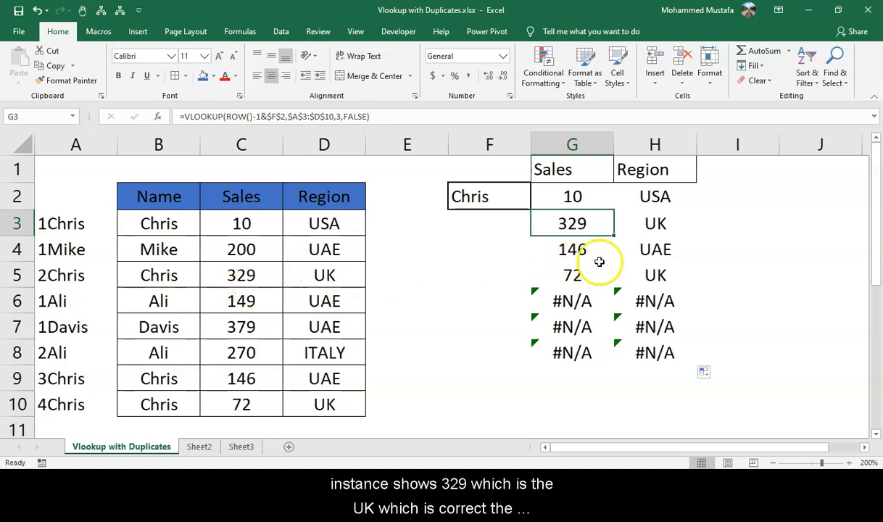
pyautogui.click(264, 378)
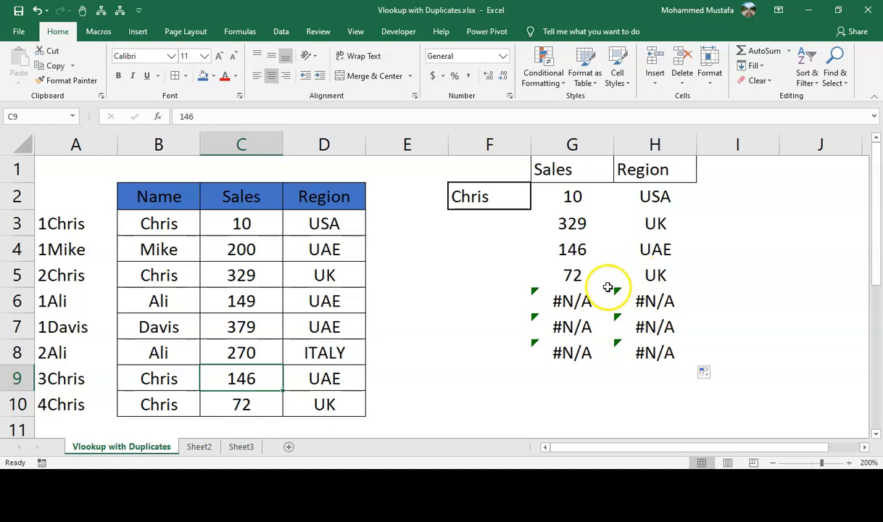
pyautogui.click(573, 299)
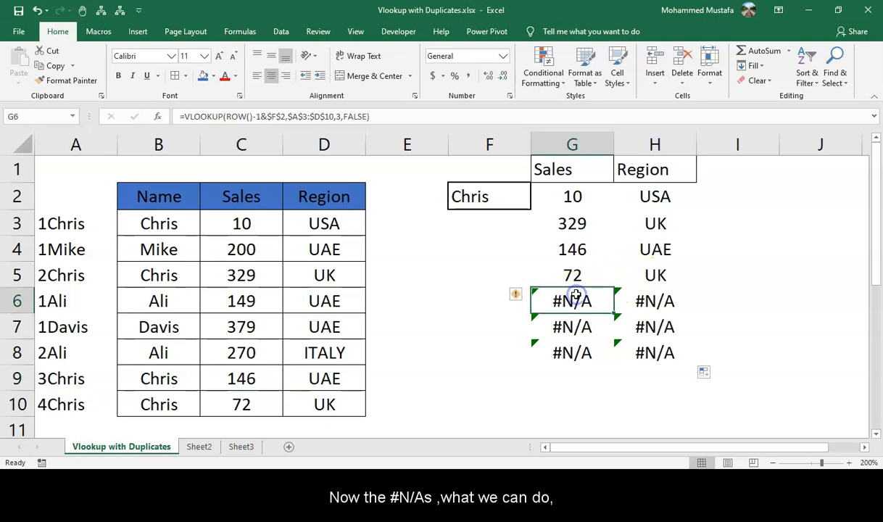
# Wrap the Sales formula in IFERROR returning a blank "" and fill it down to row 8.
pyautogui.click(570, 195)
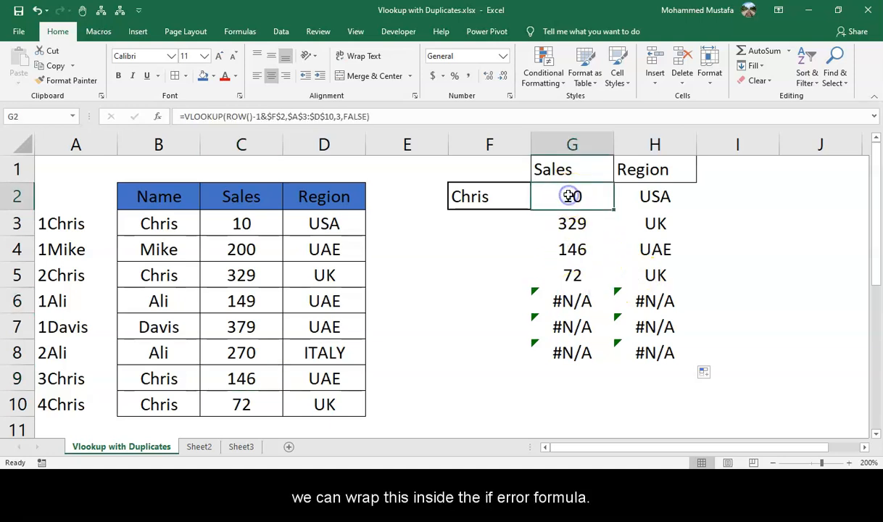
pyautogui.click(186, 117)
pyautogui.write('if')
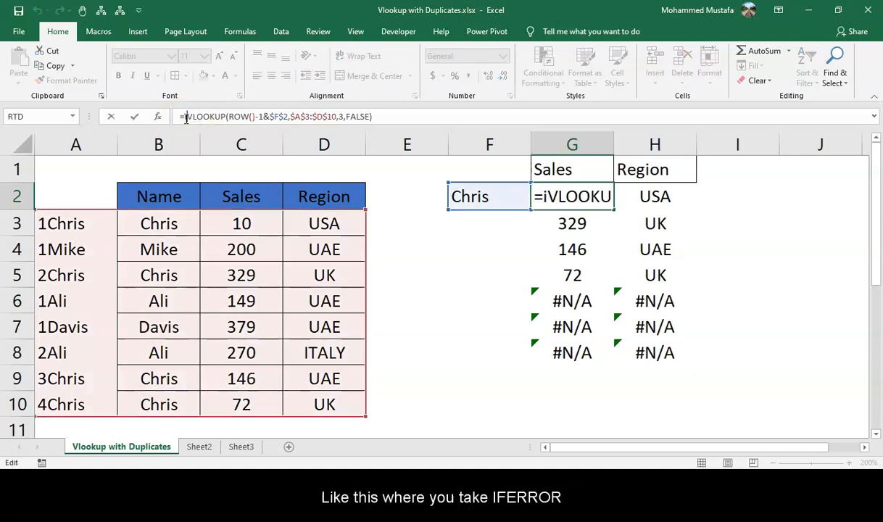
pyautogui.press('Down')
pyautogui.press('Tab')
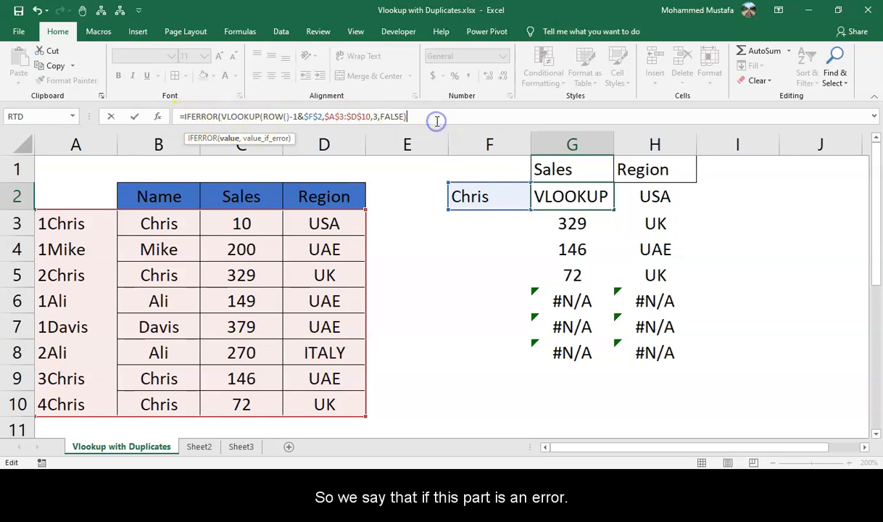
pyautogui.write(',')
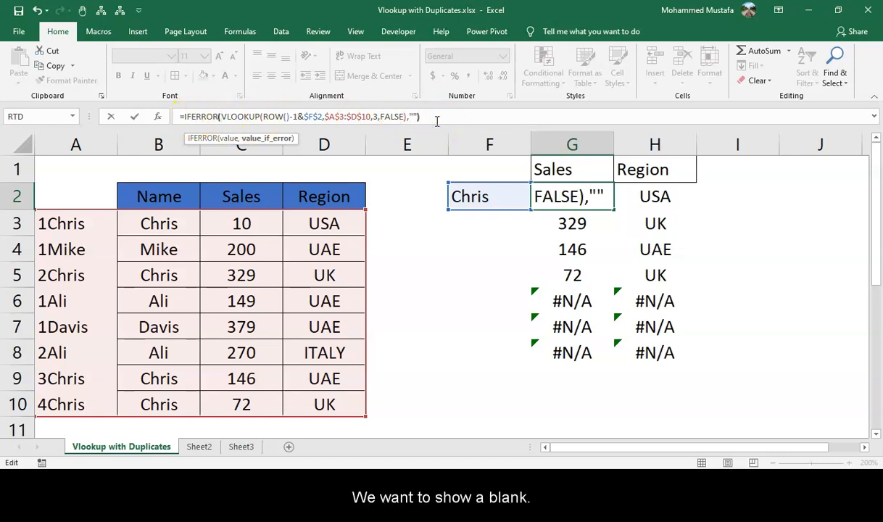
pyautogui.write('"")')
pyautogui.press('Return')
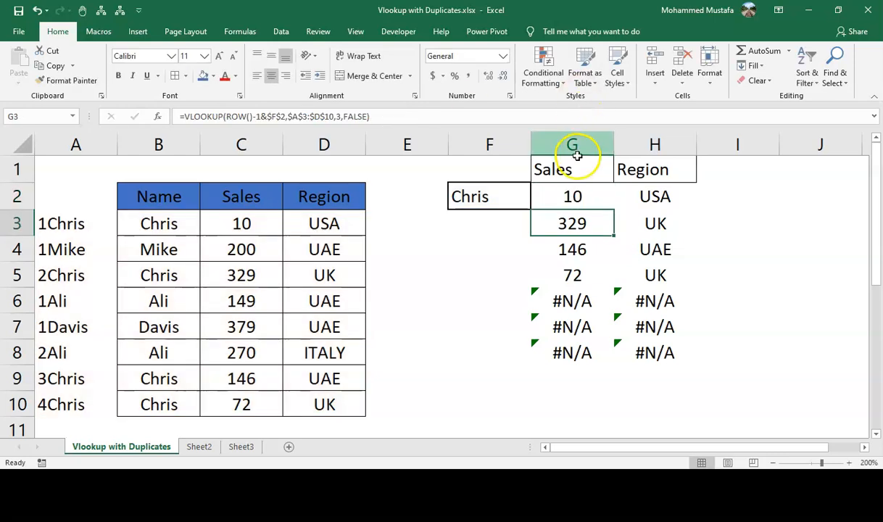
pyautogui.click(587, 202)
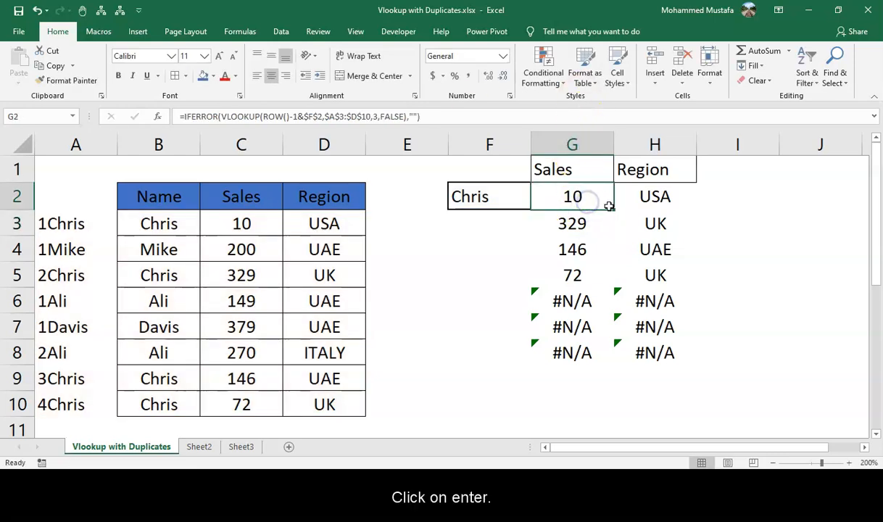
pyautogui.moveTo(608, 207); pyautogui.dragTo(607, 353)
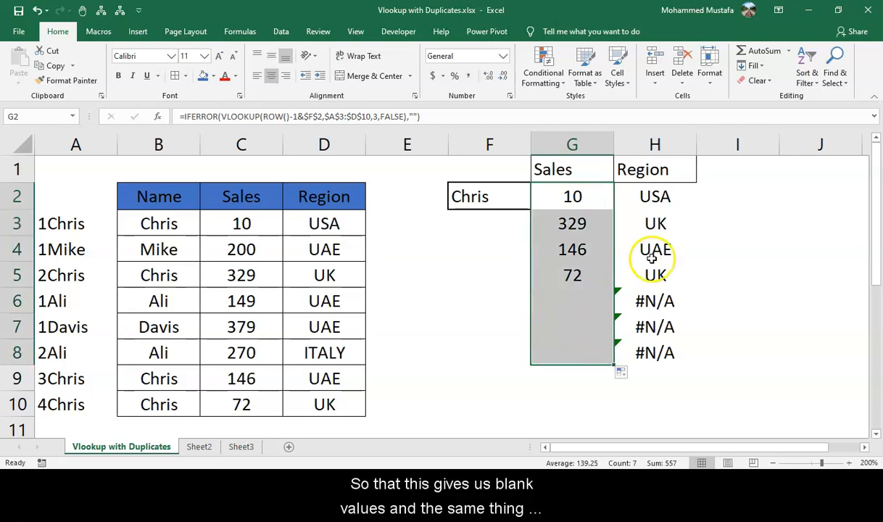
# Wrap the Region formula in IFERROR returning a blank "" and fill it down to row 8.
pyautogui.click(652, 196)
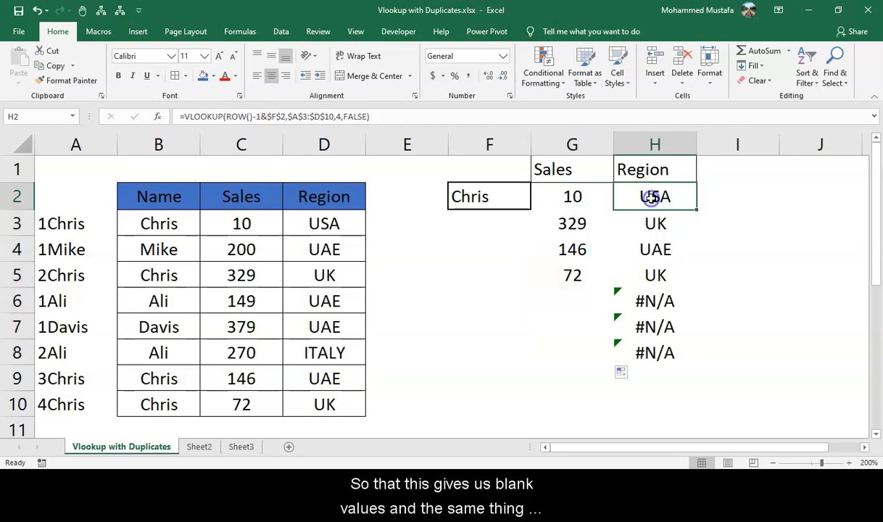
pyautogui.click(182, 116)
pyautogui.write('if')
pyautogui.press('Down')
pyautogui.press('Tab')
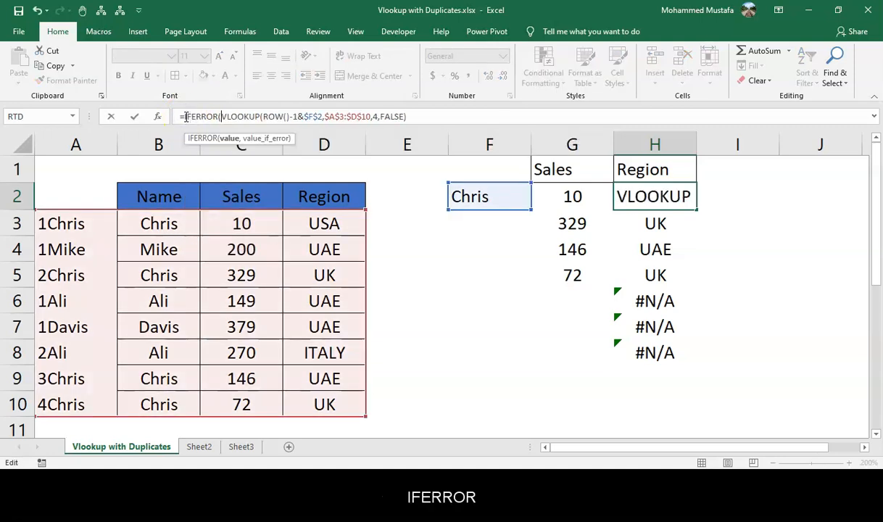
pyautogui.click(429, 115)
pyautogui.write(',')
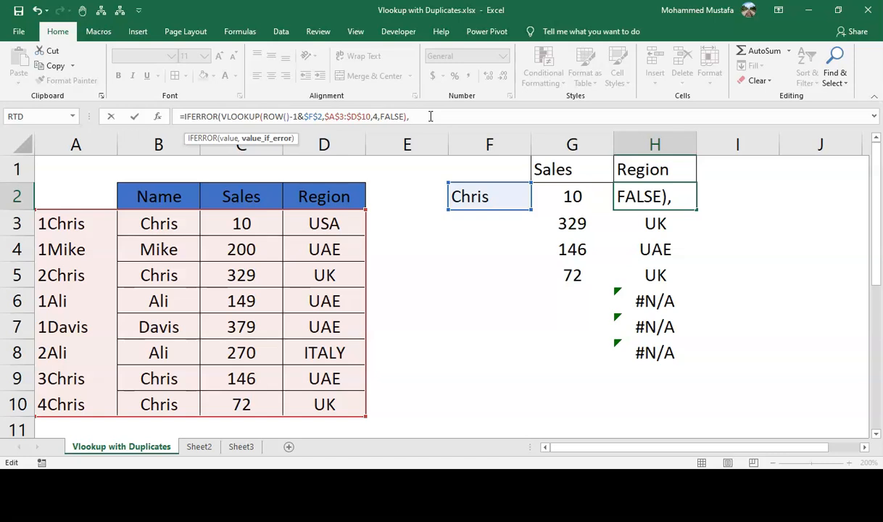
pyautogui.write('"')
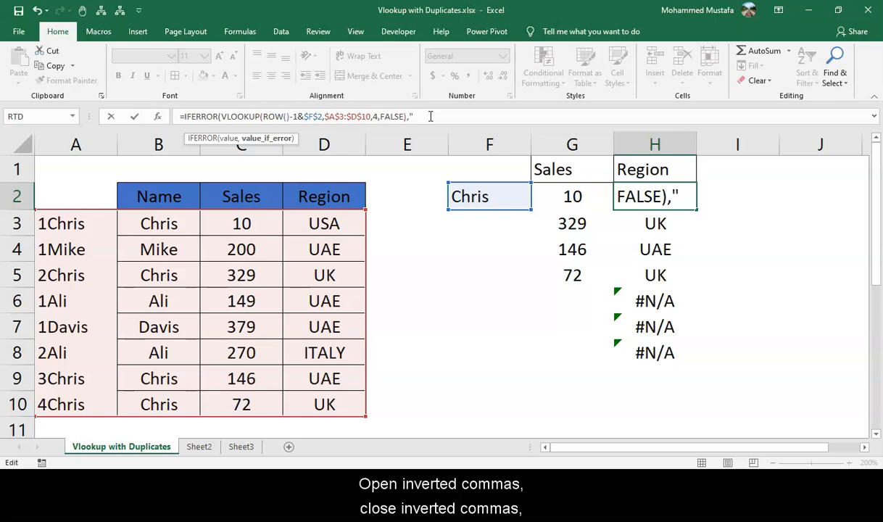
pyautogui.write('")')
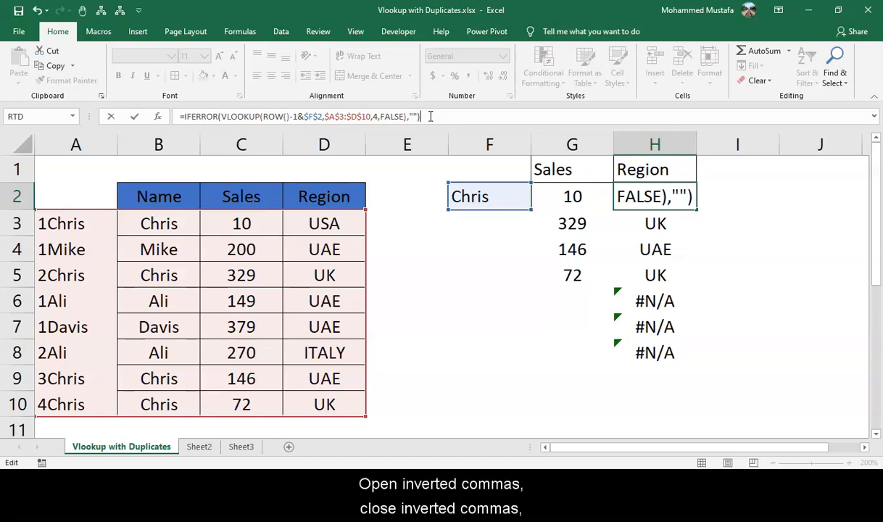
pyautogui.press('Return')
pyautogui.click(675, 203)
pyautogui.moveTo(695, 217); pyautogui.dragTo(694, 356)
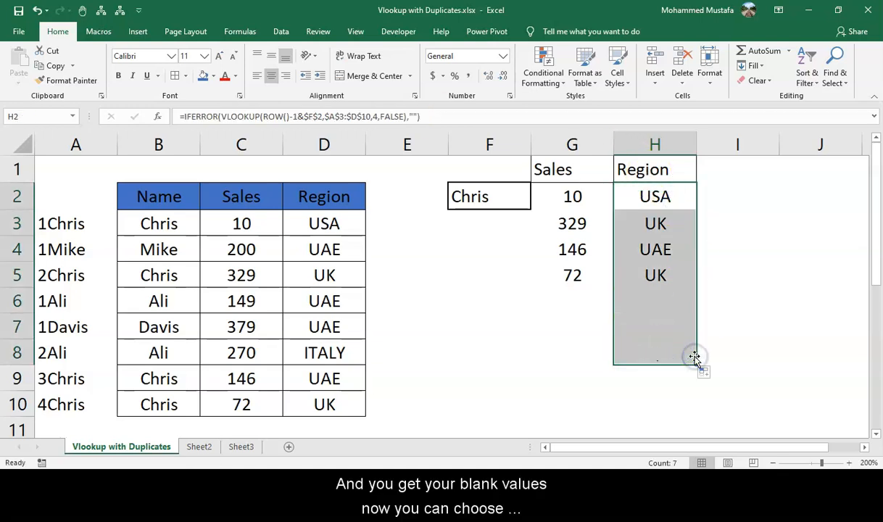
# Pick Mike, Ali and other names from the name dropdown in F2 to test the lookup, ending with Chris.
pyautogui.click(496, 201)
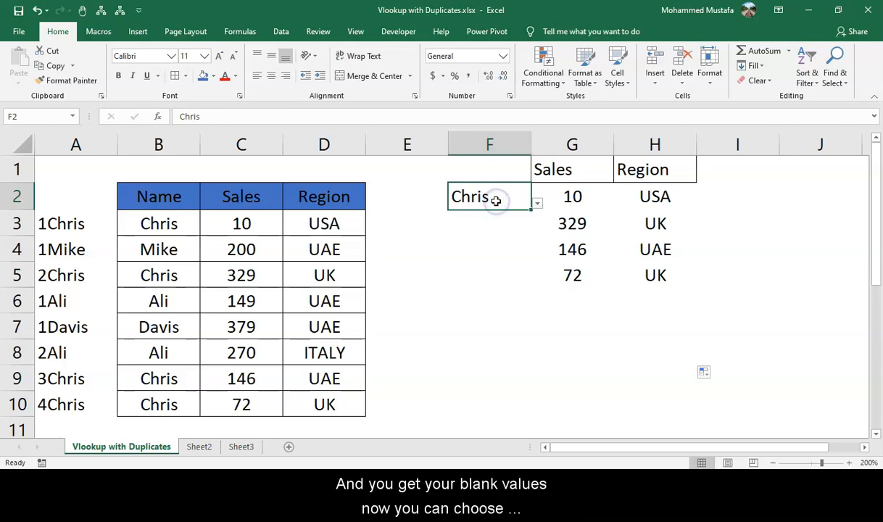
pyautogui.hotkey('alt', 'Down')
pyautogui.press('Down')
pyautogui.press('Return')
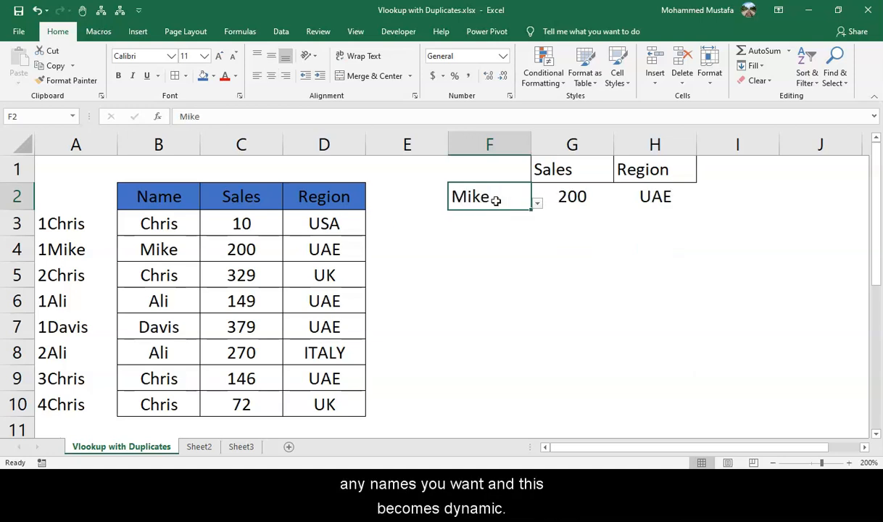
pyautogui.hotkey('alt', 'Down')
pyautogui.press('Down')
pyautogui.press('Return')
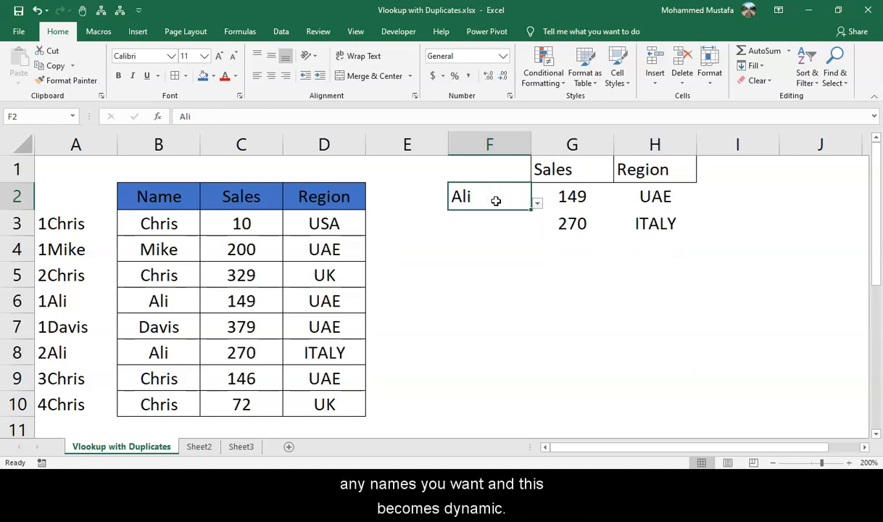
pyautogui.hotkey('alt', 'Down')
pyautogui.press('Down')
pyautogui.press('Return')
pyautogui.hotkey('alt', 'Down')
pyautogui.press('Up')
pyautogui.press('Up')
pyautogui.press('Up')
pyautogui.press('Return')
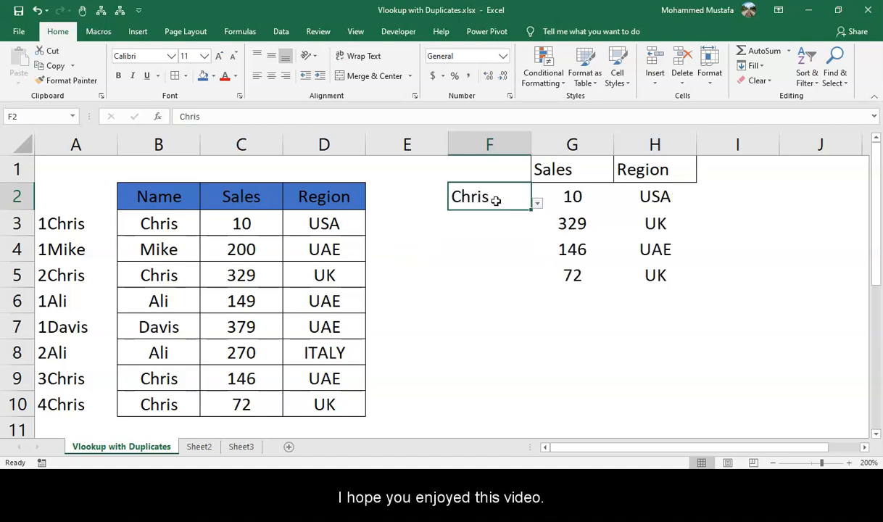